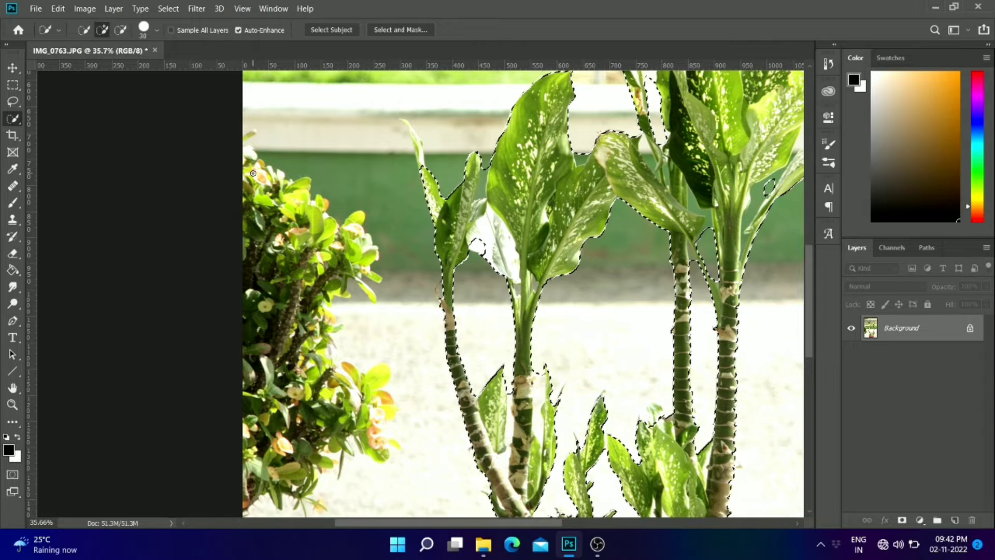
Enlarge the Quick Selection brush to 125 and add the flowering bush at the photo's edge to the selection.
{"action": "key", "text": "bracketright"}
{"action": "key", "text": "bracketright"}
{"action": "key", "text": "bracketright"}
{"action": "key", "text": "bracketright"}
{"action": "key", "text": "bracketright"}
{"action": "key", "text": "bracketright"}
{"action": "key", "text": "bracketright"}
{"action": "mouse_move", "coordinate": [253, 173]}
{"action": "left_mouse_down"}
{"action": "mouse_move", "coordinate": [298, 240]}
{"action": "mouse_move", "coordinate": [310, 325]}
{"action": "mouse_move", "coordinate": [267, 371]}
{"action": "mouse_move", "coordinate": [346, 403]}
{"action": "mouse_move", "coordinate": [377, 392]}
{"action": "mouse_move", "coordinate": [373, 441]}
{"action": "mouse_move", "coordinate": [266, 454]}
{"action": "left_mouse_up"}
{"action": "left_click_drag", "start_coordinate": [348, 261], "coordinate": [350, 231]}
{"action": "mouse_move", "coordinate": [261, 170]}
{"action": "left_mouse_down"}
{"action": "mouse_move", "coordinate": [236, 150]}
{"action": "mouse_move", "coordinate": [289, 311]}
{"action": "left_mouse_up"}
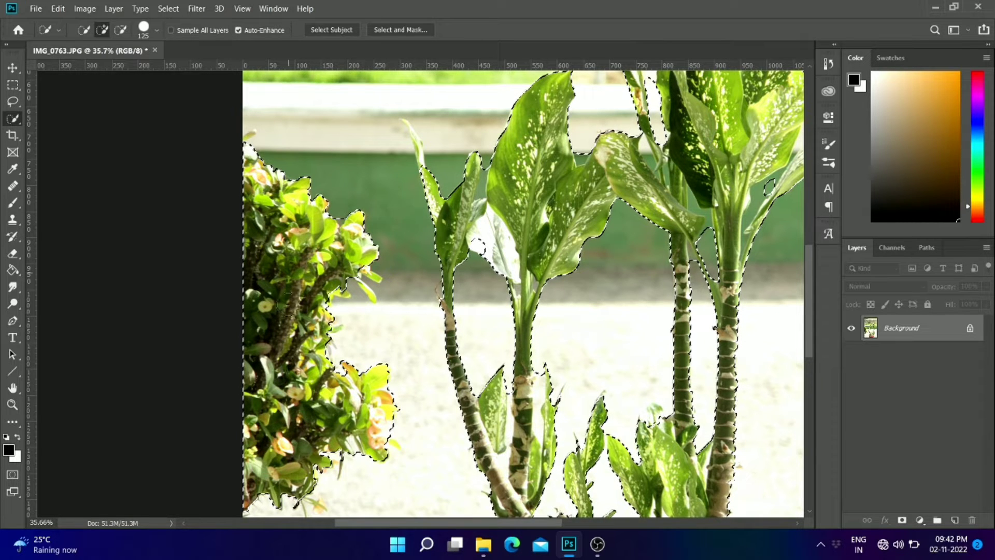
Extend the selection over the flower pot's water surface, rim and shiny side edge.
{"action": "left_click_drag", "start_coordinate": [567, 296], "coordinate": [455, 236]}
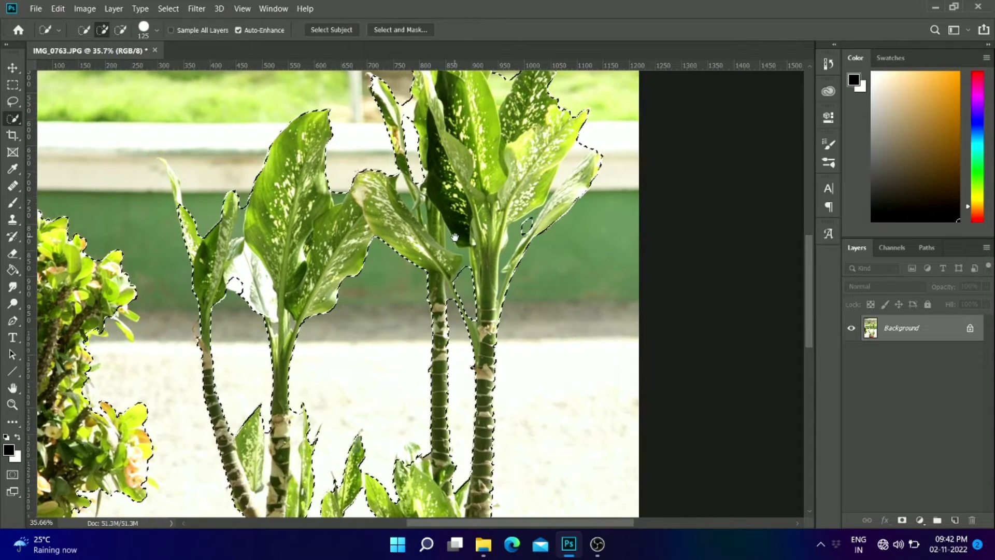
{"action": "left_click_drag", "start_coordinate": [474, 361], "coordinate": [466, 287]}
{"action": "left_click_drag", "start_coordinate": [404, 394], "coordinate": [491, 207]}
{"action": "left_click_drag", "start_coordinate": [476, 387], "coordinate": [469, 320]}
{"action": "left_click", "coordinate": [412, 418]}
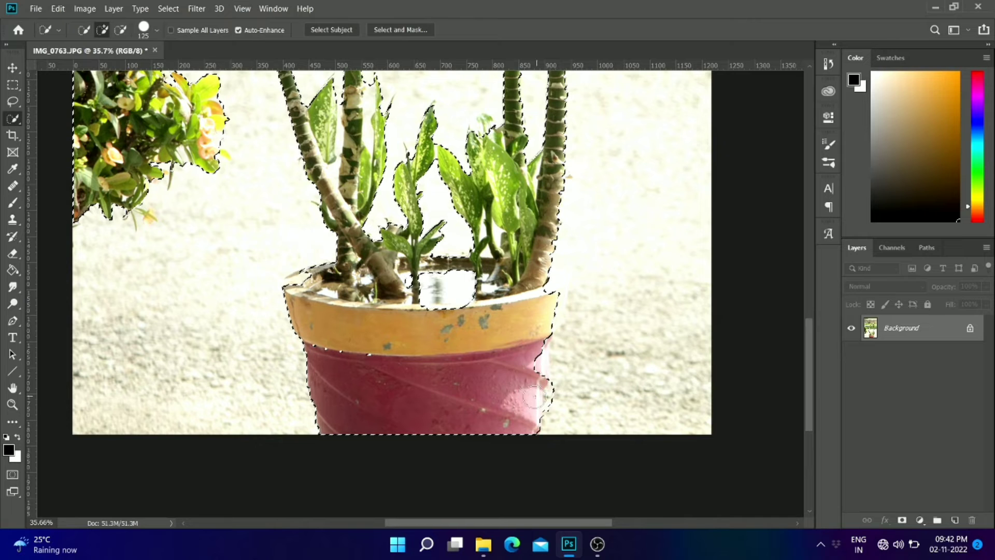
{"action": "left_click", "coordinate": [397, 282]}
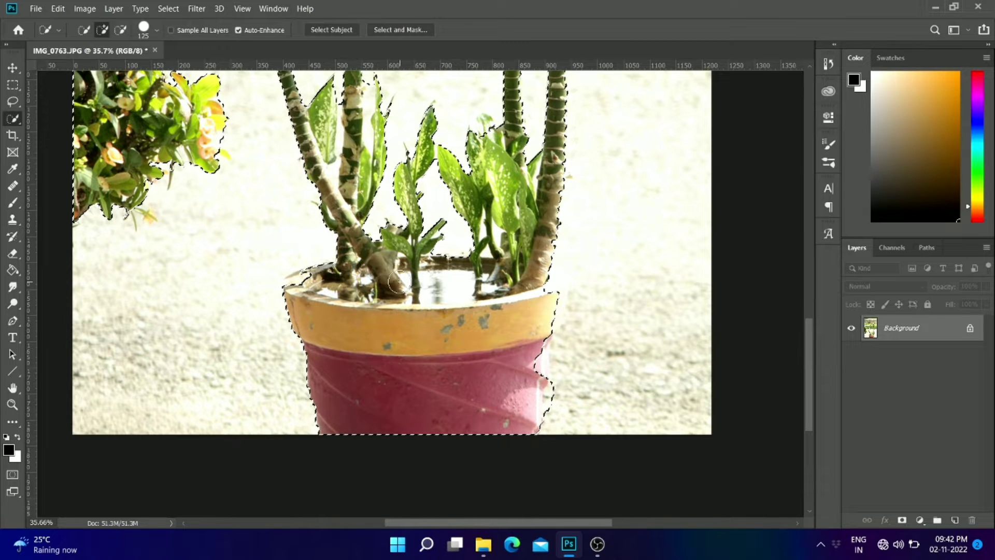
{"action": "left_click", "coordinate": [306, 286]}
{"action": "left_click", "coordinate": [533, 367]}
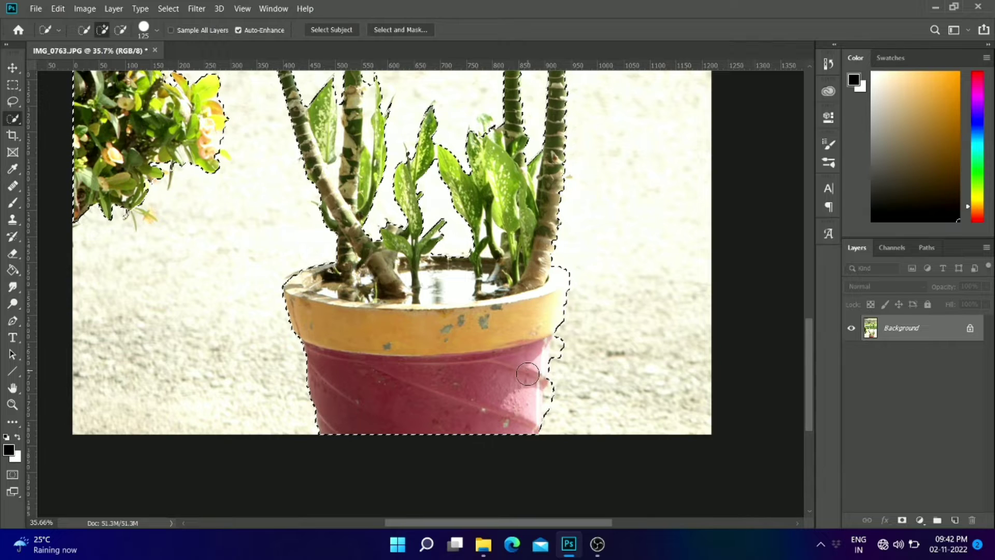
{"action": "mouse_move", "coordinate": [358, 145]}
{"action": "left_mouse_down"}
{"action": "mouse_move", "coordinate": [415, 278]}
{"action": "mouse_move", "coordinate": [378, 351]}
{"action": "left_mouse_up"}
{"action": "mouse_move", "coordinate": [522, 271]}
{"action": "left_mouse_down"}
{"action": "mouse_move", "coordinate": [496, 308]}
{"action": "mouse_move", "coordinate": [419, 347]}
{"action": "mouse_move", "coordinate": [418, 371]}
{"action": "left_mouse_up"}
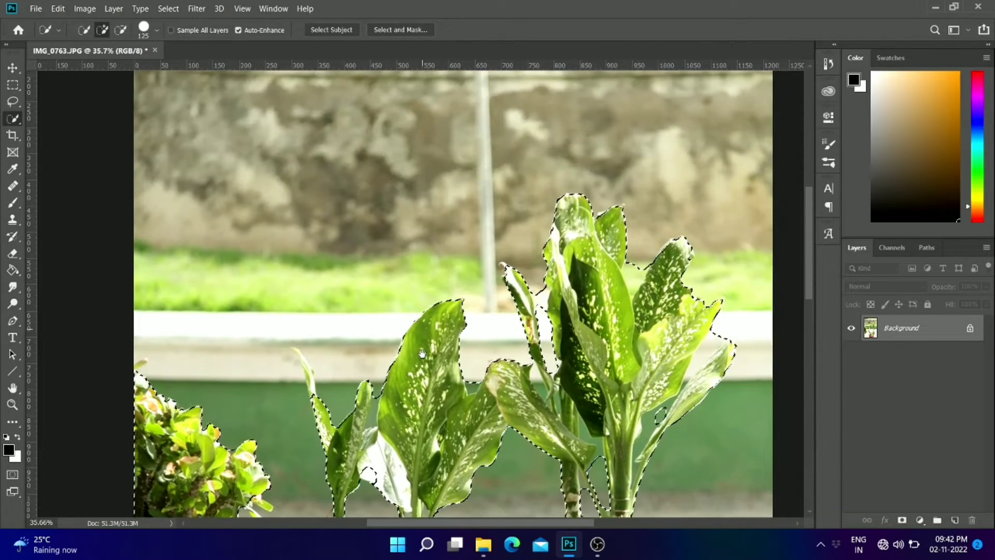
{"action": "scroll", "coordinate": [422, 354], "scroll_direction": "up", "scroll_amount": 2}
{"action": "scroll", "coordinate": [422, 354], "scroll_direction": "down", "scroll_amount": 5}
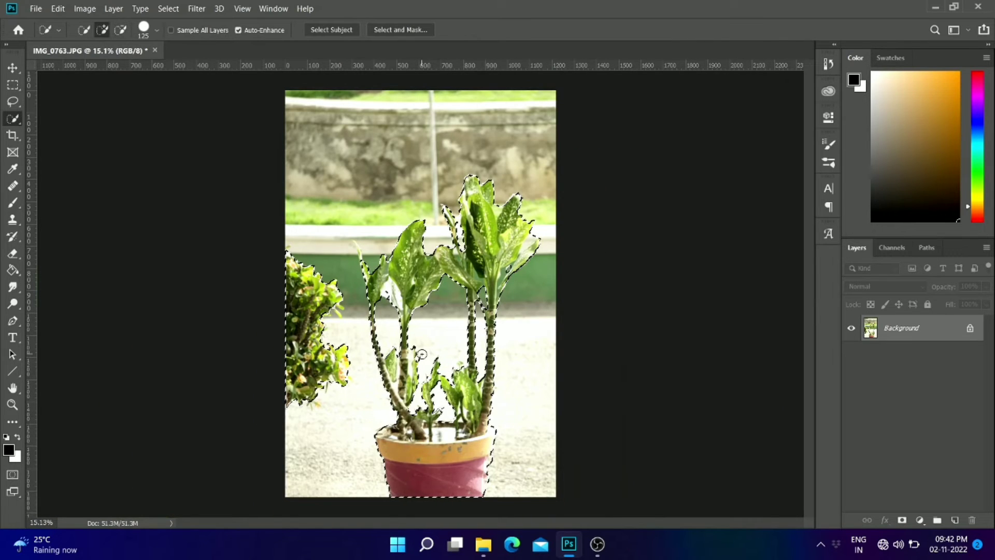
Expand the plant and pot selection by 50 pixels.
{"action": "left_click", "coordinate": [168, 8]}
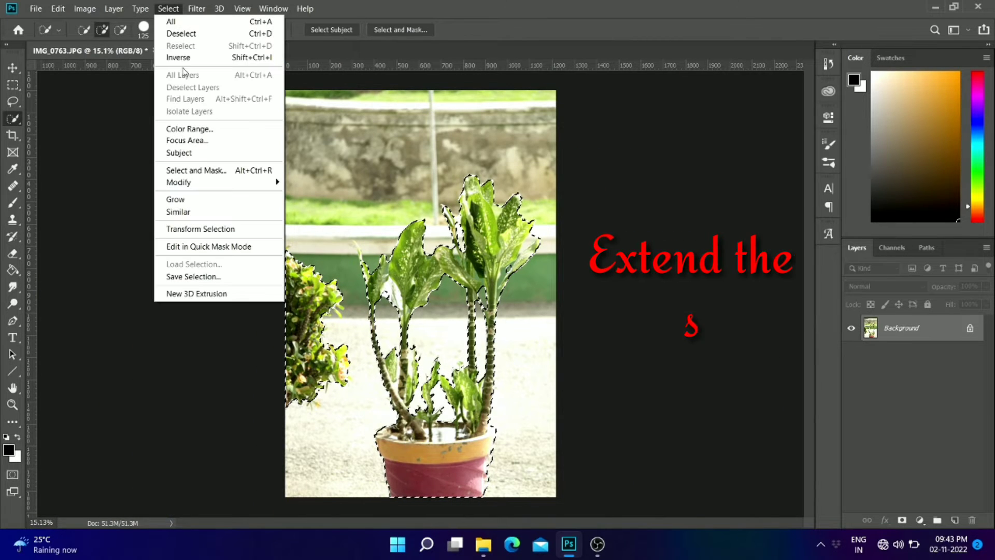
{"action": "mouse_move", "coordinate": [212, 184]}
{"action": "left_click", "coordinate": [308, 206]}
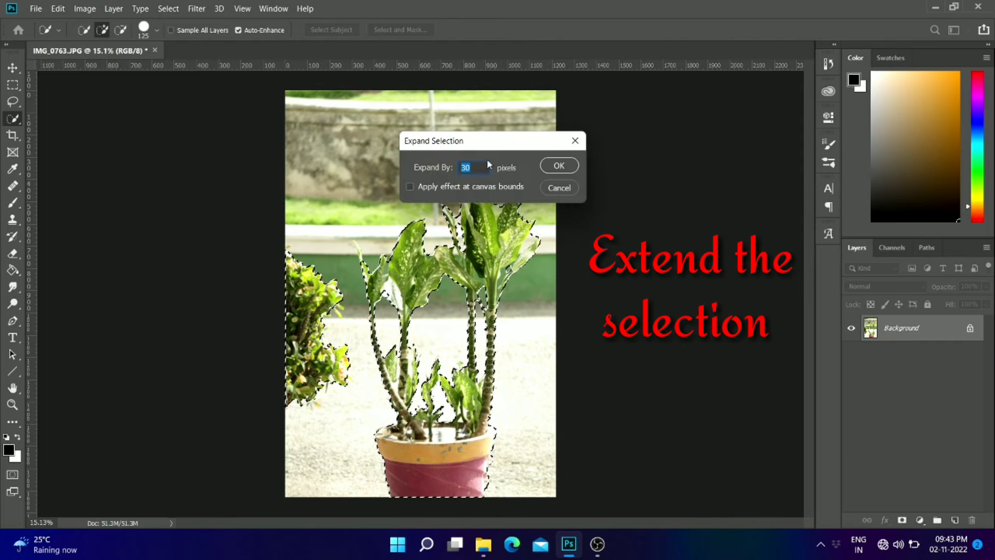
{"action": "type", "text": "50"}
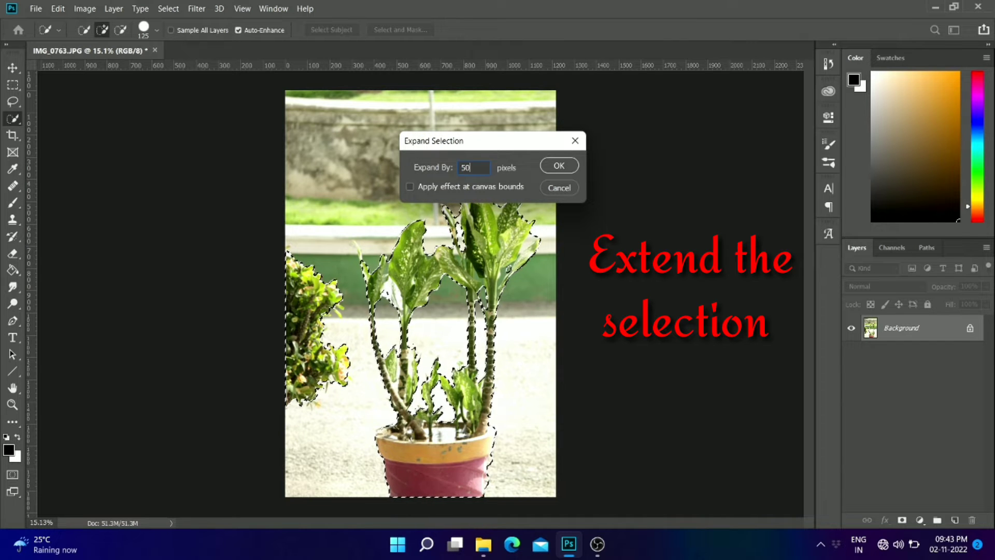
{"action": "left_click", "coordinate": [559, 166]}
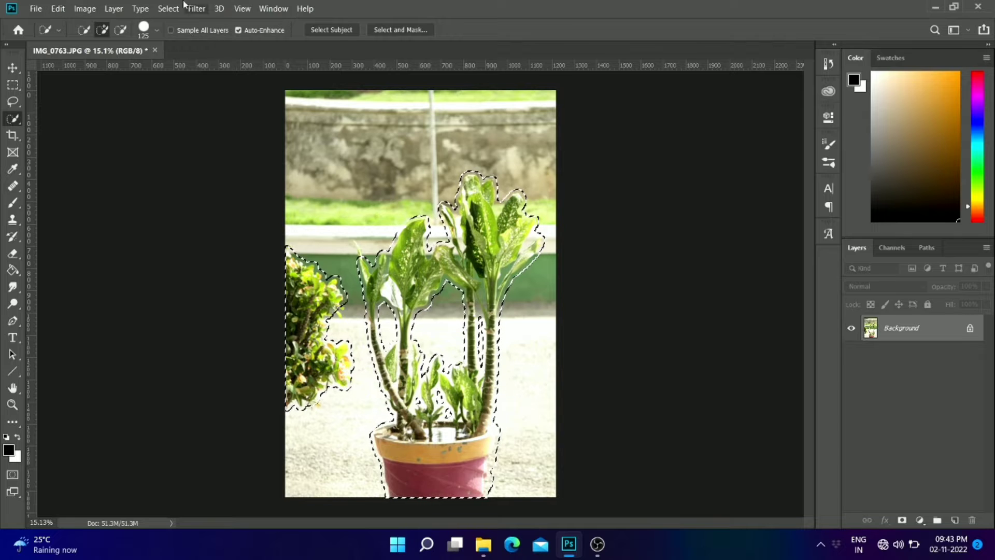
Fill the selected plants and pot using Content-Aware at 100% opacity in Normal mode, and deselect.
{"action": "left_click", "coordinate": [59, 9]}
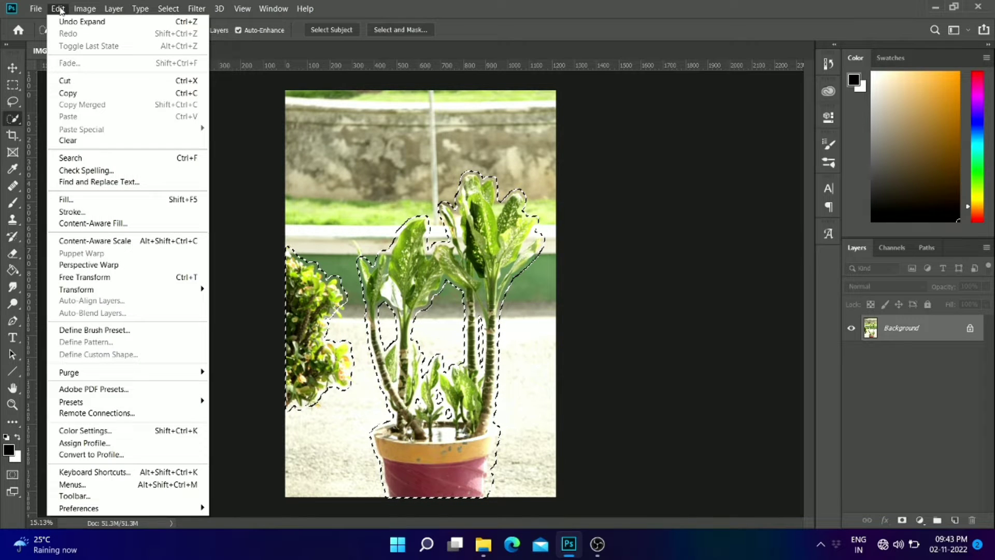
{"action": "left_click", "coordinate": [93, 200]}
{"action": "left_click", "coordinate": [657, 143]}
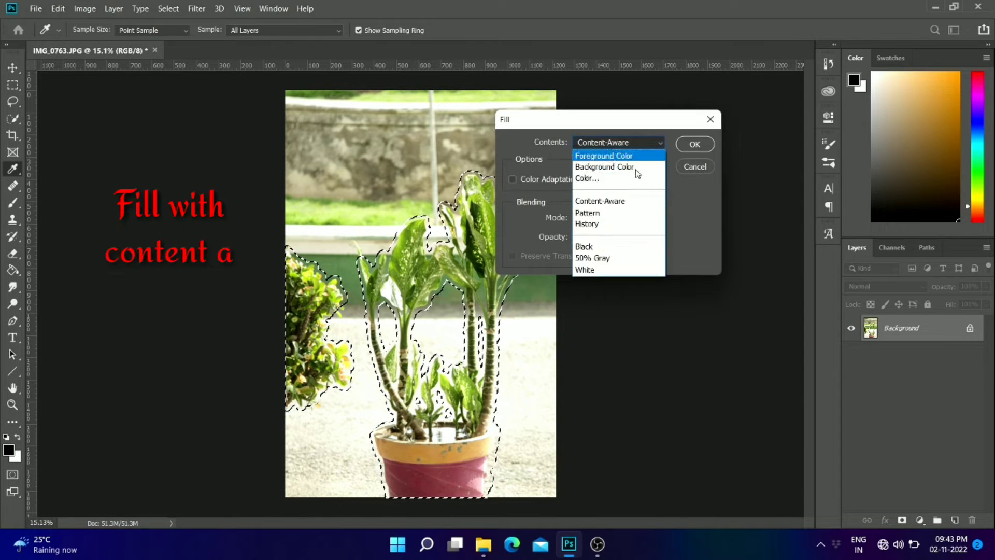
{"action": "left_click", "coordinate": [606, 201]}
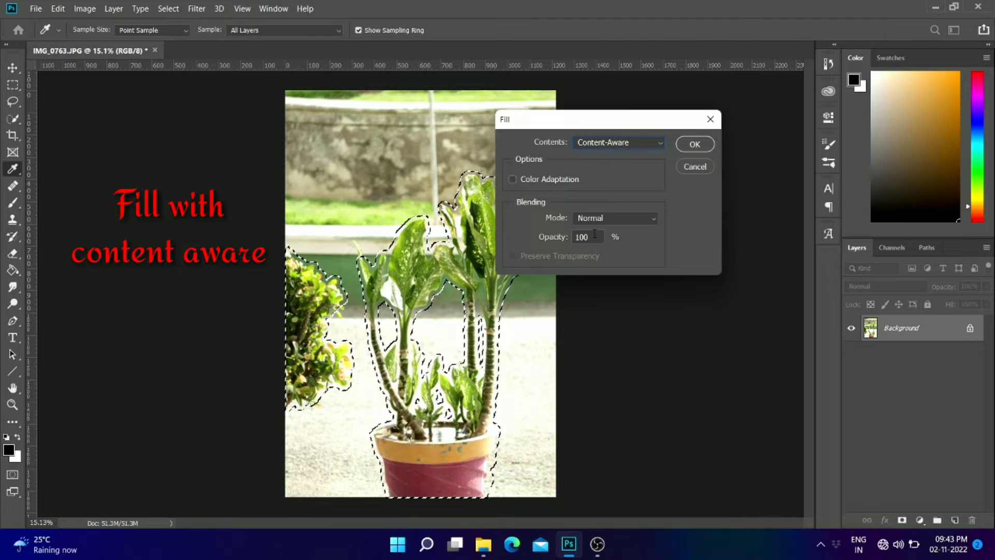
{"action": "left_click", "coordinate": [600, 238]}
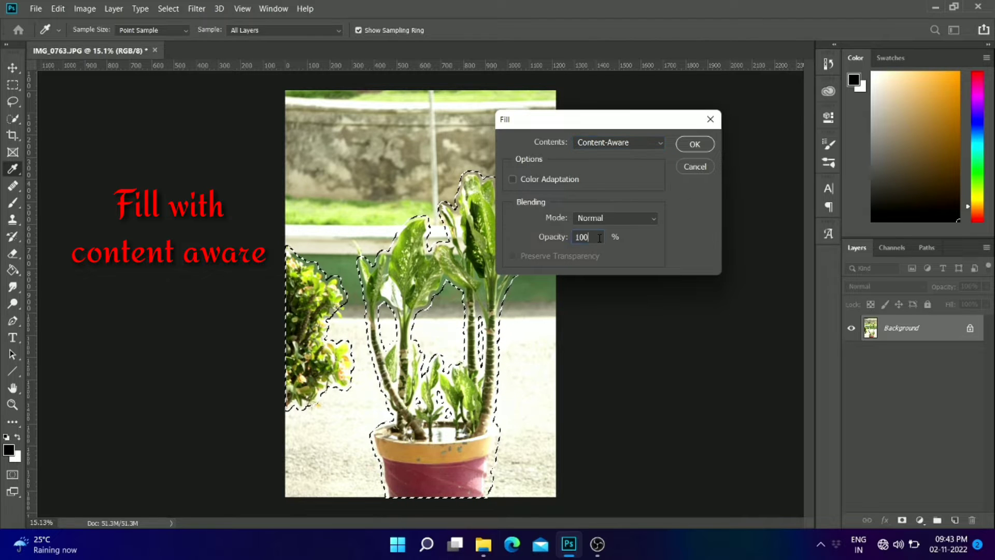
{"action": "left_click", "coordinate": [692, 144]}
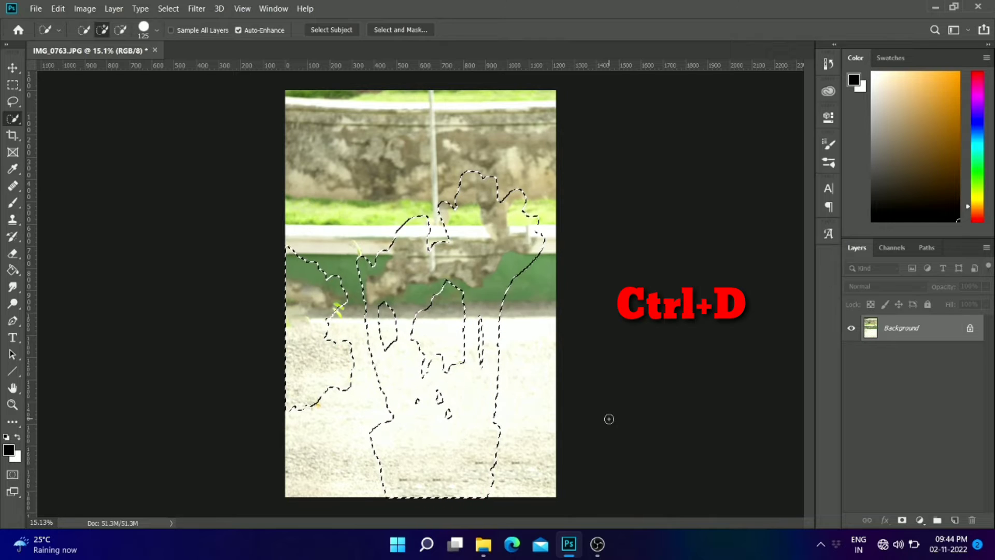
{"action": "key", "text": "ctrl+d"}
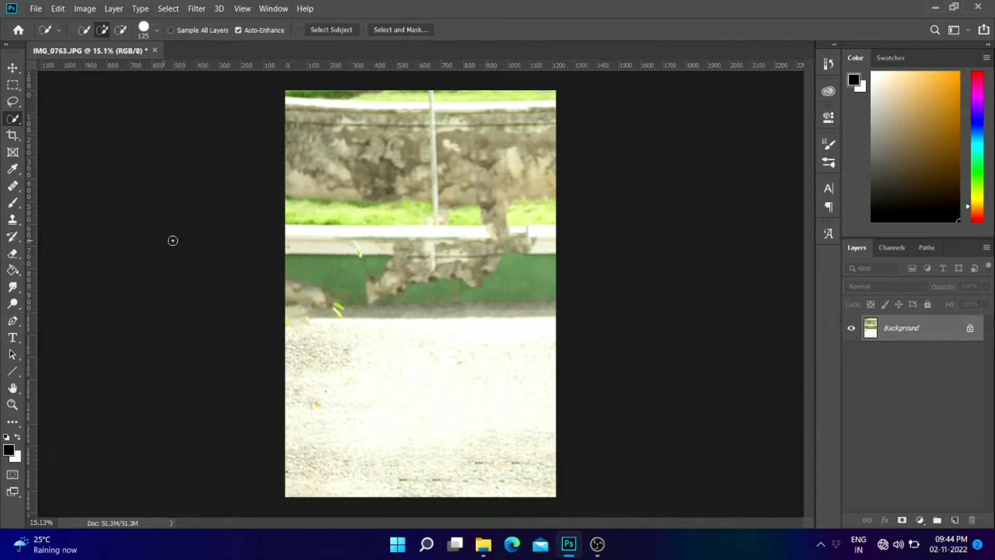
Remove the leftover leaf tip on the cream ledge with the Clone Stamp tool, sampling the clean ledge beside it.
{"action": "left_click_drag", "start_coordinate": [12, 222], "coordinate": [66, 218]}
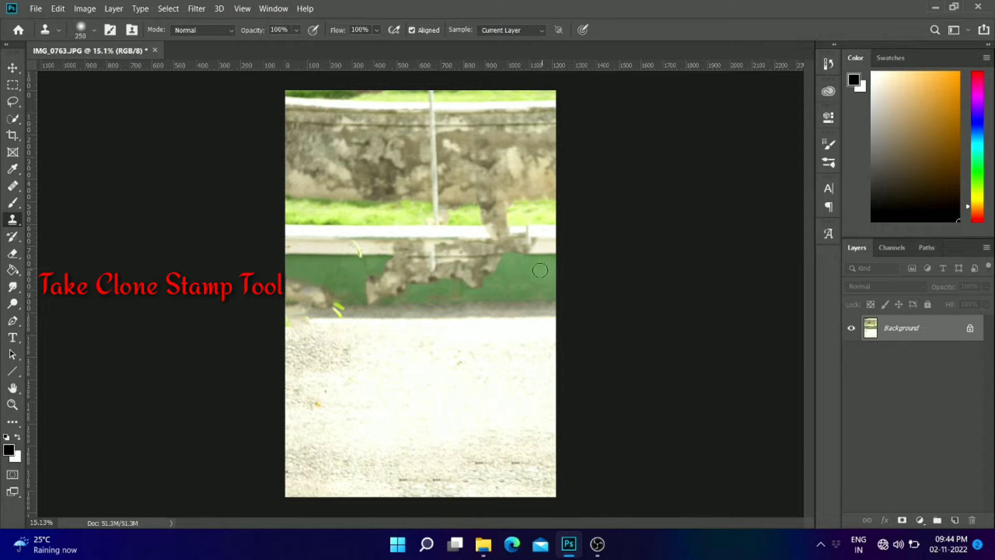
{"action": "scroll", "coordinate": [358, 251], "scroll_direction": "up", "scroll_amount": 5}
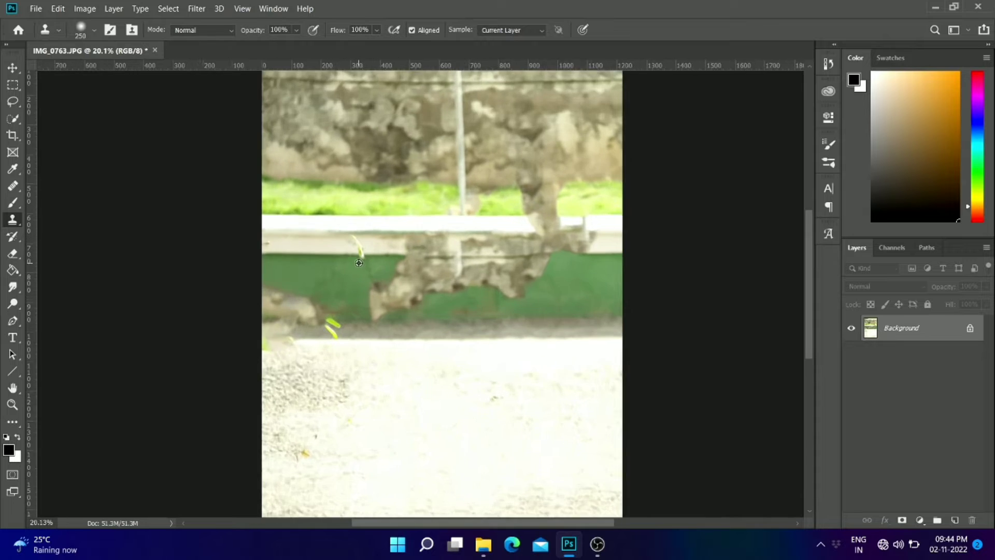
{"action": "scroll", "coordinate": [341, 240], "scroll_direction": "up", "scroll_amount": 2}
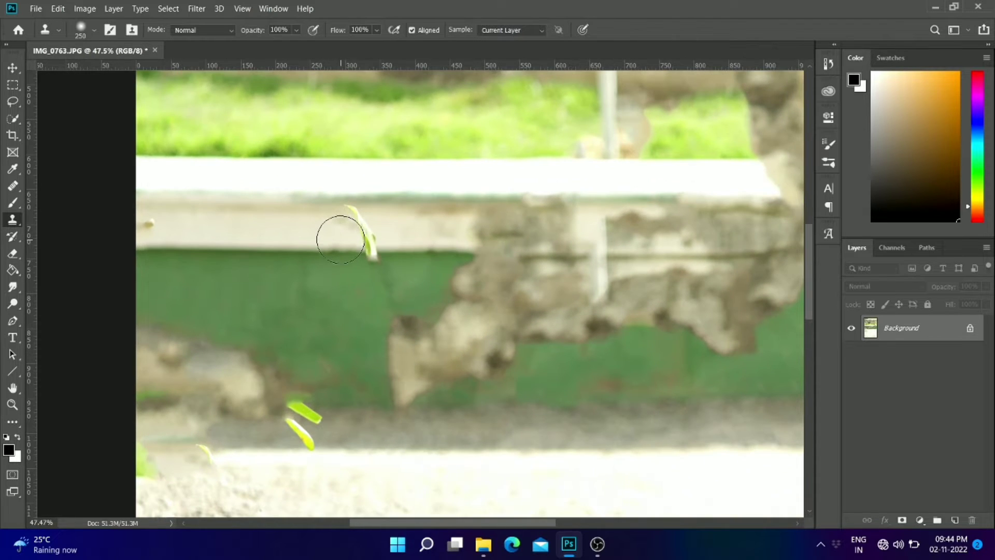
{"action": "left_click", "coordinate": [262, 225], "text": "alt"}
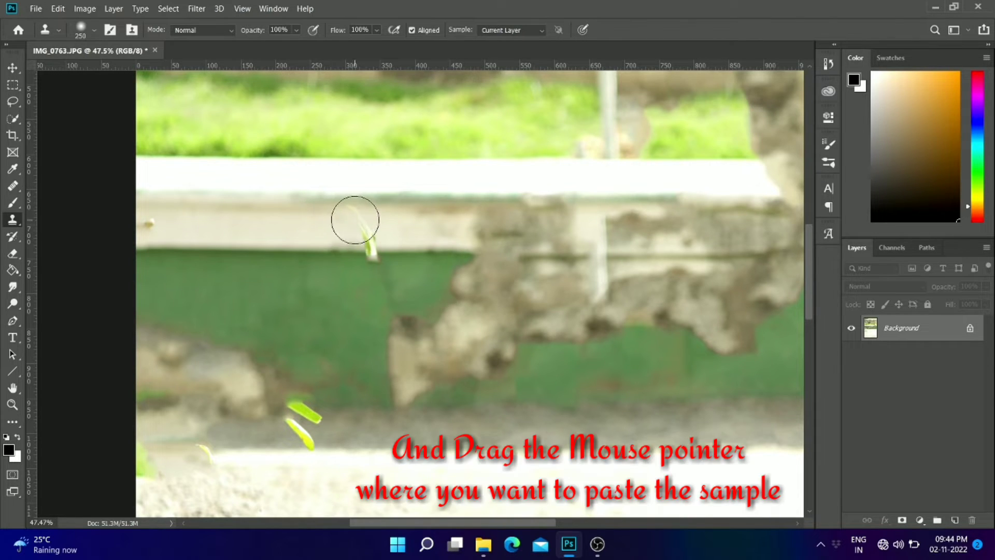
{"action": "mouse_move", "coordinate": [356, 219]}
{"action": "left_mouse_down"}
{"action": "mouse_move", "coordinate": [368, 222]}
{"action": "mouse_move", "coordinate": [372, 246]}
{"action": "left_mouse_up"}
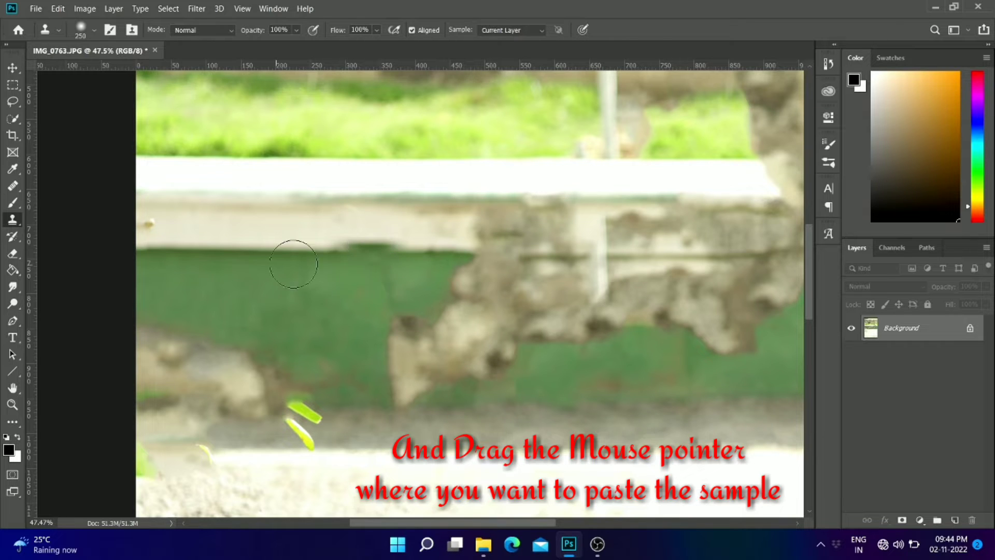
Clone clean cream ledge over the brown stone patch along the ledge, undoing the stray stroke and resampling.
{"action": "mouse_move", "coordinate": [469, 231]}
{"action": "left_mouse_down"}
{"action": "mouse_move", "coordinate": [435, 228]}
{"action": "mouse_move", "coordinate": [511, 233]}
{"action": "left_mouse_up"}
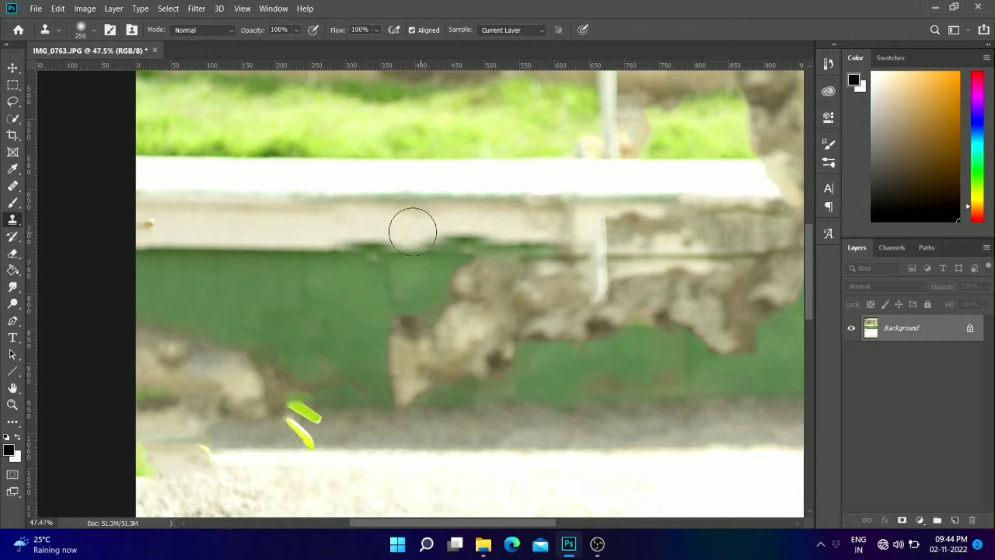
{"action": "mouse_move", "coordinate": [413, 231]}
{"action": "left_mouse_down"}
{"action": "mouse_move", "coordinate": [275, 224]}
{"action": "mouse_move", "coordinate": [241, 235]}
{"action": "left_mouse_up"}
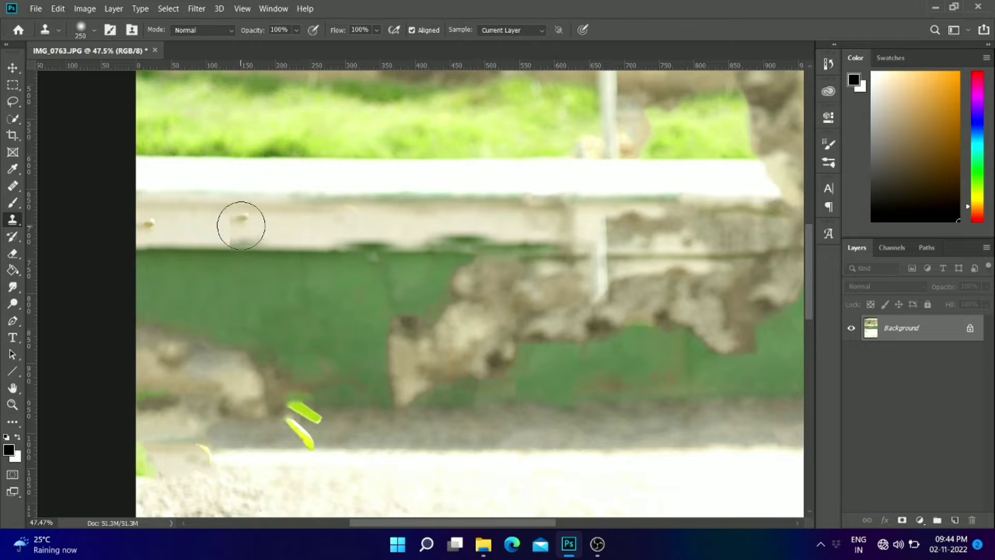
{"action": "key", "text": "ctrl+z"}
{"action": "left_click", "coordinate": [254, 223], "text": "alt"}
{"action": "mouse_move", "coordinate": [311, 230]}
{"action": "left_mouse_down"}
{"action": "mouse_move", "coordinate": [365, 229]}
{"action": "mouse_move", "coordinate": [764, 228]}
{"action": "left_mouse_up"}
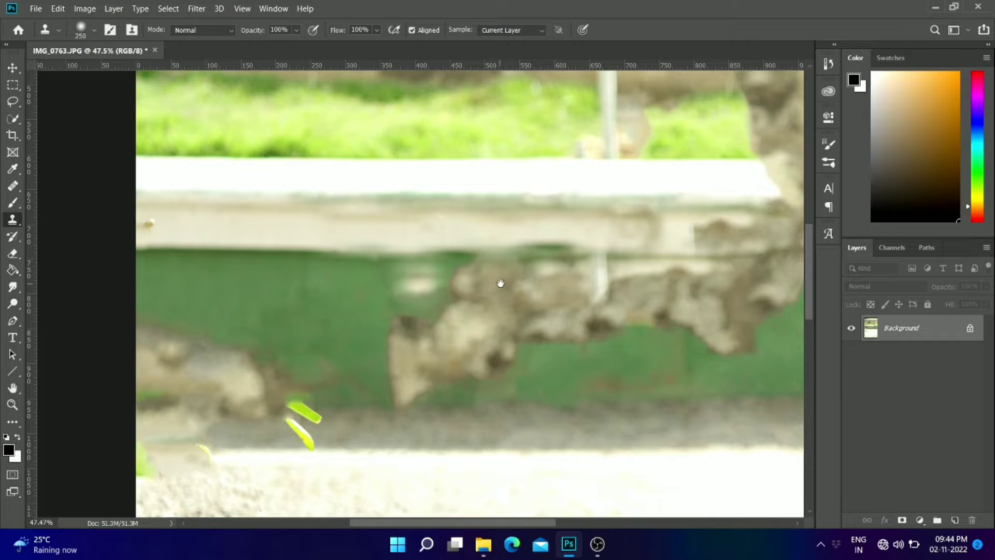
Clone the clean green wall over the brown stone patch beneath the ledge, up to the ledge's lower edge.
{"action": "left_click_drag", "start_coordinate": [499, 282], "coordinate": [166, 289]}
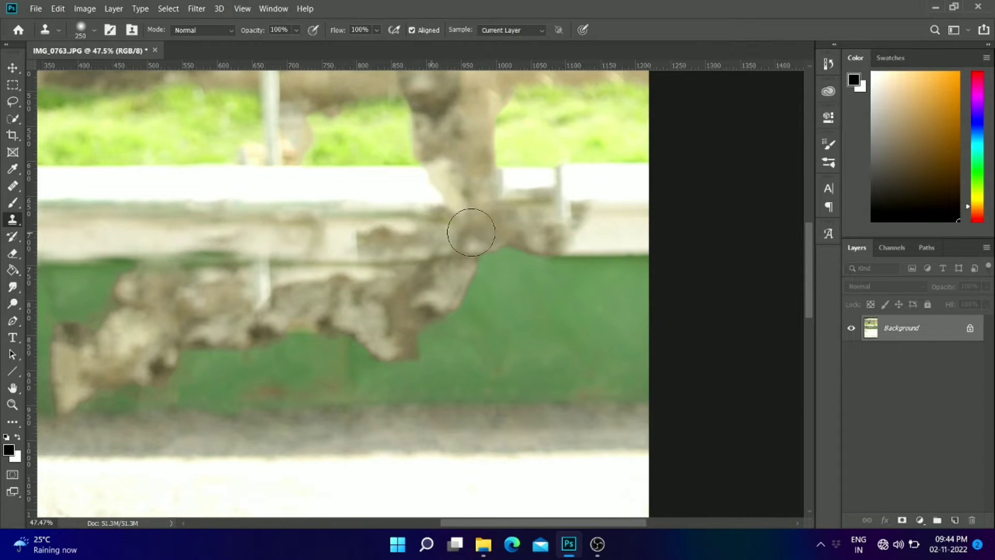
{"action": "left_click_drag", "start_coordinate": [417, 293], "coordinate": [558, 259]}
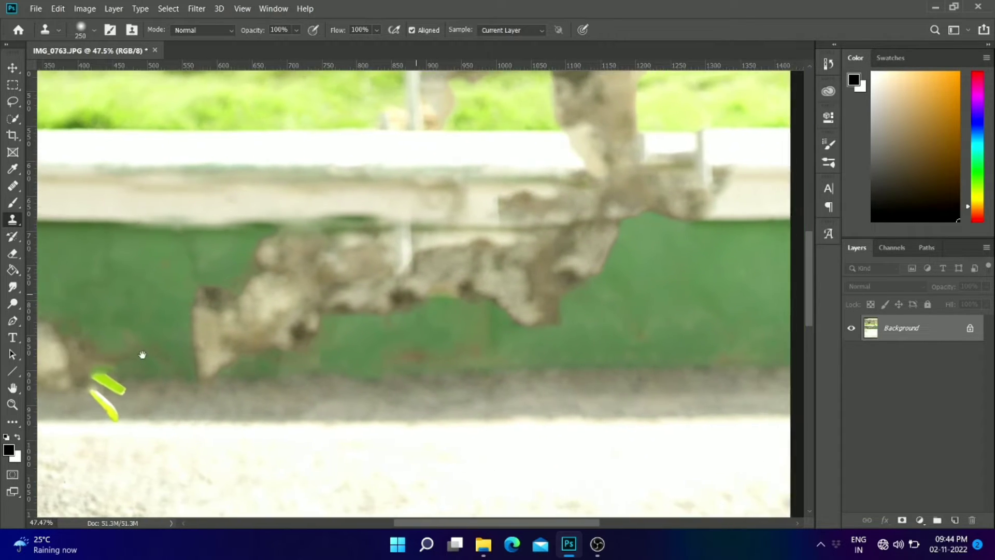
{"action": "left_click", "coordinate": [110, 287], "text": "alt"}
{"action": "left_click_drag", "start_coordinate": [181, 298], "coordinate": [257, 296]}
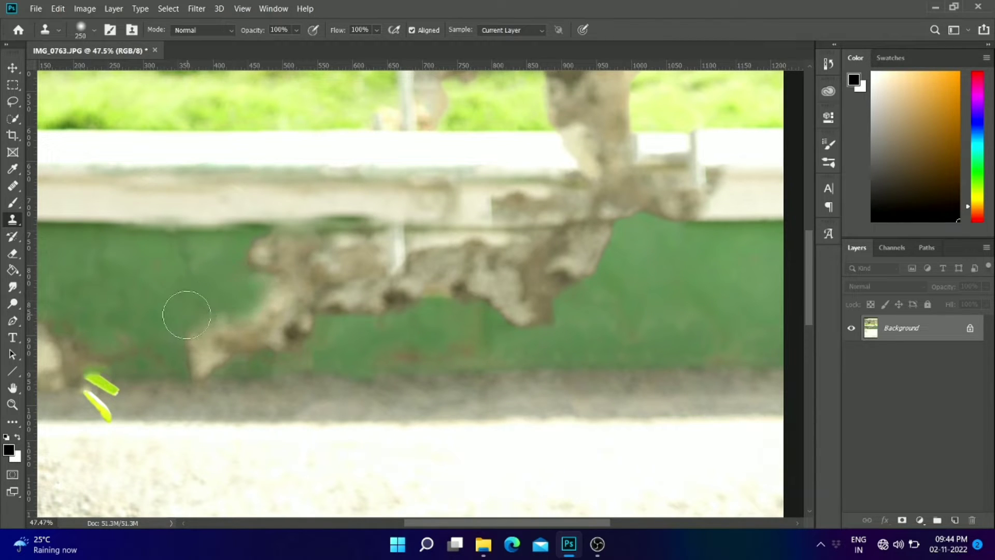
{"action": "left_click_drag", "start_coordinate": [181, 315], "coordinate": [255, 307]}
{"action": "mouse_move", "coordinate": [193, 352]}
{"action": "left_mouse_down"}
{"action": "mouse_move", "coordinate": [178, 341]}
{"action": "mouse_move", "coordinate": [199, 359]}
{"action": "left_mouse_up"}
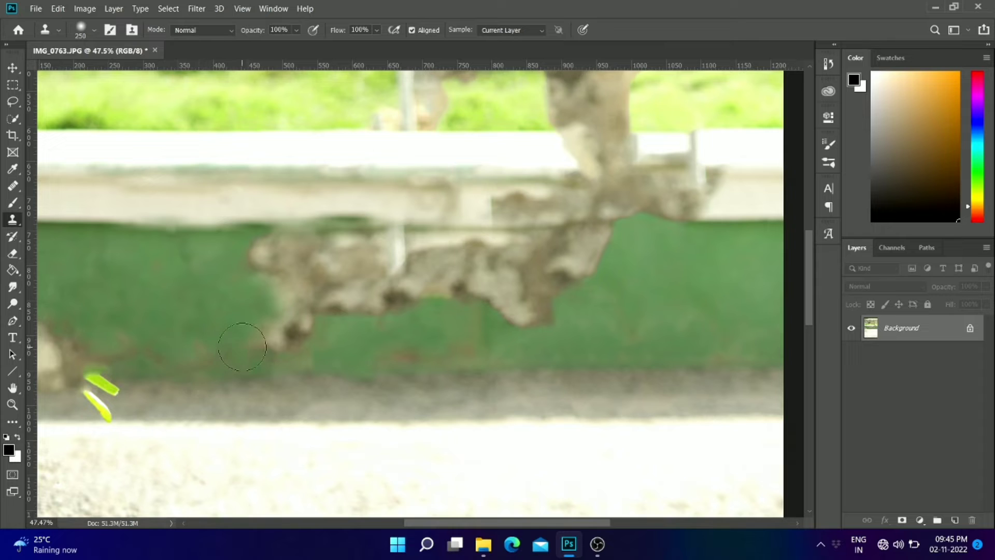
{"action": "mouse_move", "coordinate": [251, 333]}
{"action": "left_mouse_down"}
{"action": "mouse_move", "coordinate": [285, 329]}
{"action": "mouse_move", "coordinate": [262, 311]}
{"action": "mouse_move", "coordinate": [307, 310]}
{"action": "mouse_move", "coordinate": [280, 333]}
{"action": "mouse_move", "coordinate": [325, 329]}
{"action": "mouse_move", "coordinate": [246, 296]}
{"action": "mouse_move", "coordinate": [248, 281]}
{"action": "mouse_move", "coordinate": [362, 287]}
{"action": "mouse_move", "coordinate": [266, 271]}
{"action": "mouse_move", "coordinate": [261, 259]}
{"action": "mouse_move", "coordinate": [320, 256]}
{"action": "mouse_move", "coordinate": [272, 253]}
{"action": "mouse_move", "coordinate": [289, 285]}
{"action": "mouse_move", "coordinate": [337, 282]}
{"action": "mouse_move", "coordinate": [290, 309]}
{"action": "mouse_move", "coordinate": [382, 302]}
{"action": "mouse_move", "coordinate": [357, 295]}
{"action": "mouse_move", "coordinate": [472, 295]}
{"action": "mouse_move", "coordinate": [358, 297]}
{"action": "mouse_move", "coordinate": [333, 268]}
{"action": "mouse_move", "coordinate": [371, 262]}
{"action": "left_mouse_up"}
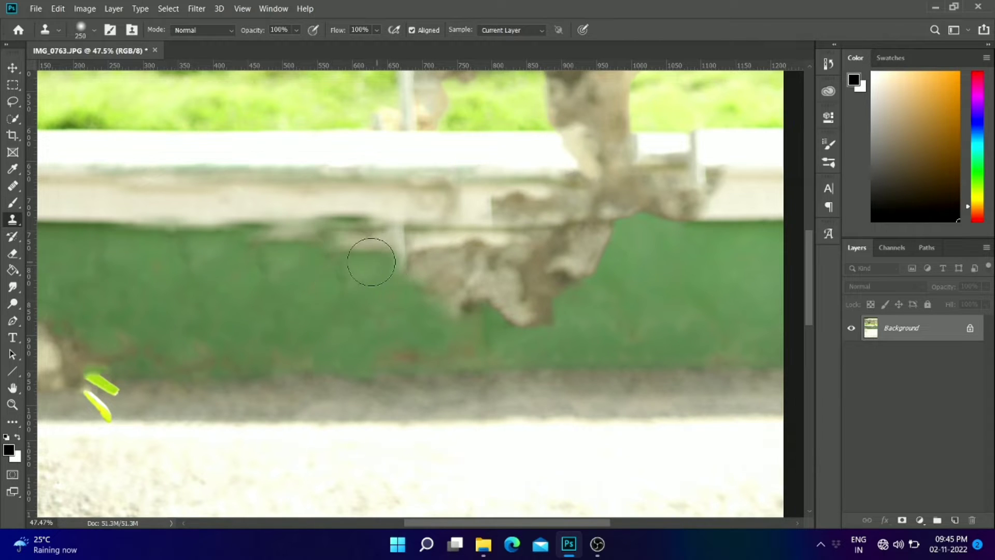
{"action": "mouse_move", "coordinate": [456, 317]}
{"action": "left_mouse_down"}
{"action": "mouse_move", "coordinate": [409, 291]}
{"action": "mouse_move", "coordinate": [476, 282]}
{"action": "mouse_move", "coordinate": [478, 308]}
{"action": "mouse_move", "coordinate": [510, 311]}
{"action": "mouse_move", "coordinate": [499, 329]}
{"action": "mouse_move", "coordinate": [508, 308]}
{"action": "left_mouse_up"}
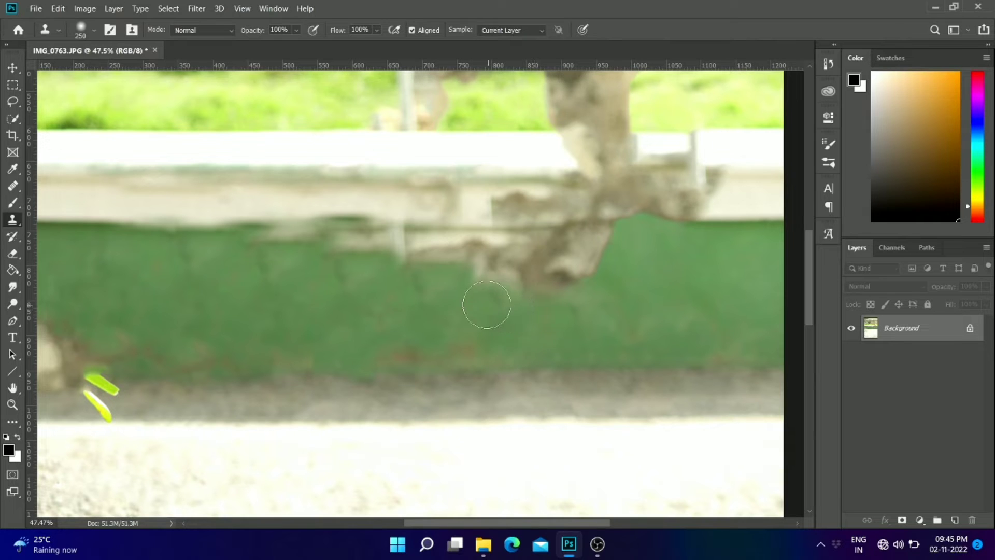
{"action": "mouse_move", "coordinate": [435, 290]}
{"action": "left_mouse_down"}
{"action": "mouse_move", "coordinate": [559, 281]}
{"action": "mouse_move", "coordinate": [489, 272]}
{"action": "mouse_move", "coordinate": [592, 267]}
{"action": "mouse_move", "coordinate": [542, 260]}
{"action": "left_mouse_up"}
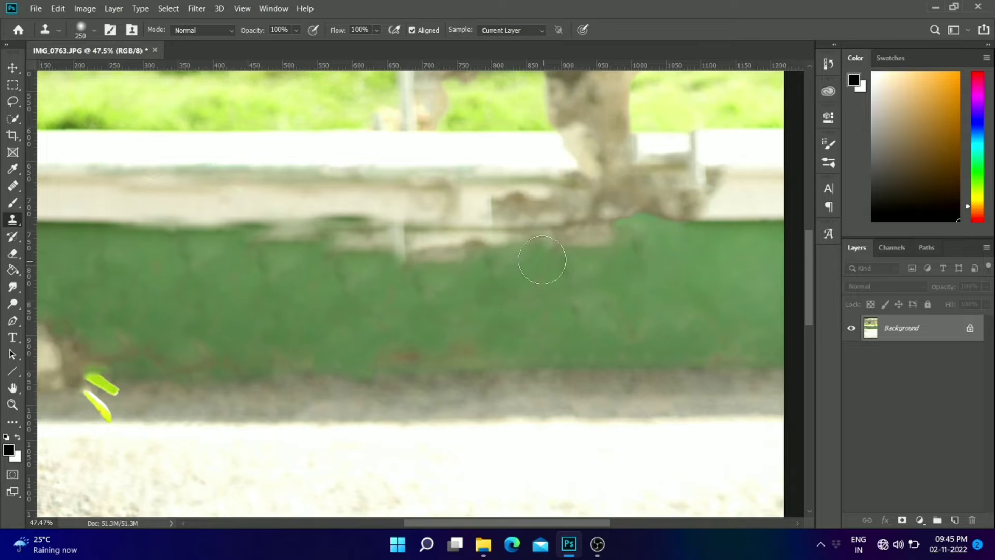
{"action": "mouse_move", "coordinate": [332, 253]}
{"action": "left_mouse_down"}
{"action": "mouse_move", "coordinate": [491, 258]}
{"action": "mouse_move", "coordinate": [192, 246]}
{"action": "mouse_move", "coordinate": [652, 246]}
{"action": "left_mouse_up"}
Clone clean ledge from near the photo's edge over the brown patch remaining on the cream ledge.
{"action": "scroll", "coordinate": [446, 274], "scroll_direction": "up", "scroll_amount": 1}
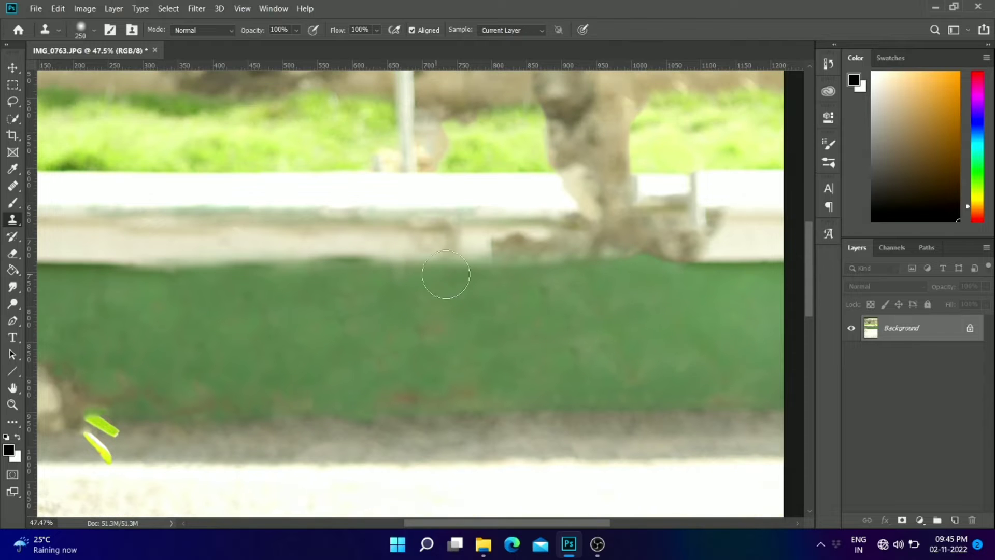
{"action": "left_click_drag", "start_coordinate": [605, 316], "coordinate": [374, 360]}
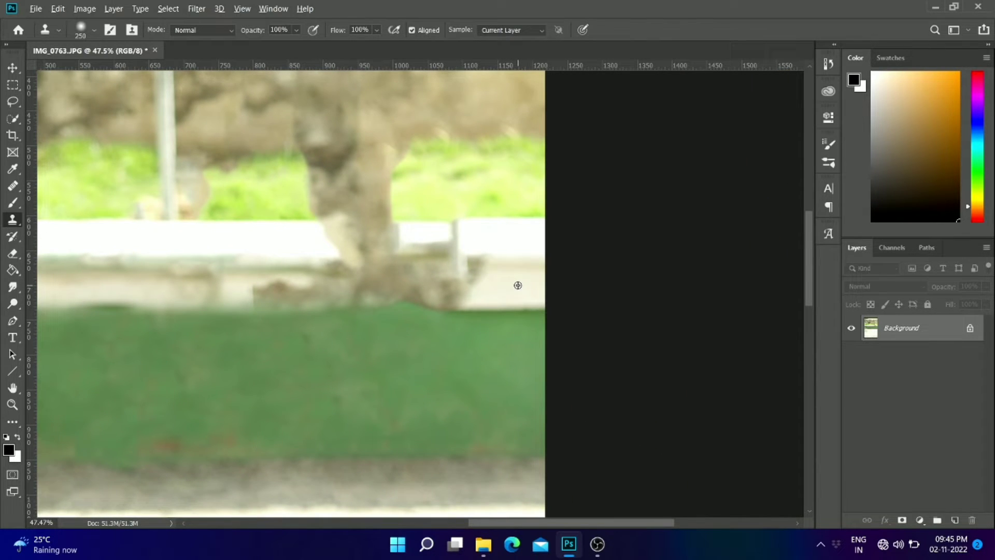
{"action": "left_click", "coordinate": [518, 285], "text": "alt"}
{"action": "mouse_move", "coordinate": [491, 278]}
{"action": "left_mouse_down"}
{"action": "mouse_move", "coordinate": [462, 277]}
{"action": "mouse_move", "coordinate": [474, 269]}
{"action": "mouse_move", "coordinate": [415, 271]}
{"action": "mouse_move", "coordinate": [449, 279]}
{"action": "mouse_move", "coordinate": [424, 282]}
{"action": "mouse_move", "coordinate": [323, 281]}
{"action": "mouse_move", "coordinate": [485, 286]}
{"action": "mouse_move", "coordinate": [378, 294]}
{"action": "mouse_move", "coordinate": [487, 293]}
{"action": "mouse_move", "coordinate": [469, 299]}
{"action": "mouse_move", "coordinate": [231, 292]}
{"action": "left_mouse_up"}
{"action": "left_click", "coordinate": [486, 286], "text": "alt"}
{"action": "left_click", "coordinate": [451, 287]}
{"action": "left_click", "coordinate": [487, 290], "text": "alt"}
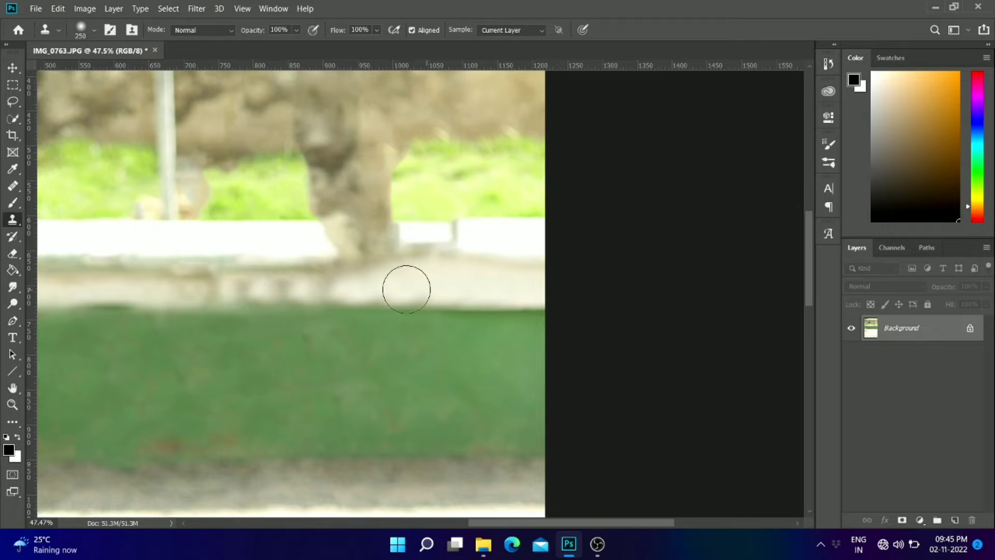
Clone clean cream ledge over the remaining dark smudges along the ledge above the green wall.
{"action": "left_click_drag", "start_coordinate": [407, 288], "coordinate": [259, 289]}
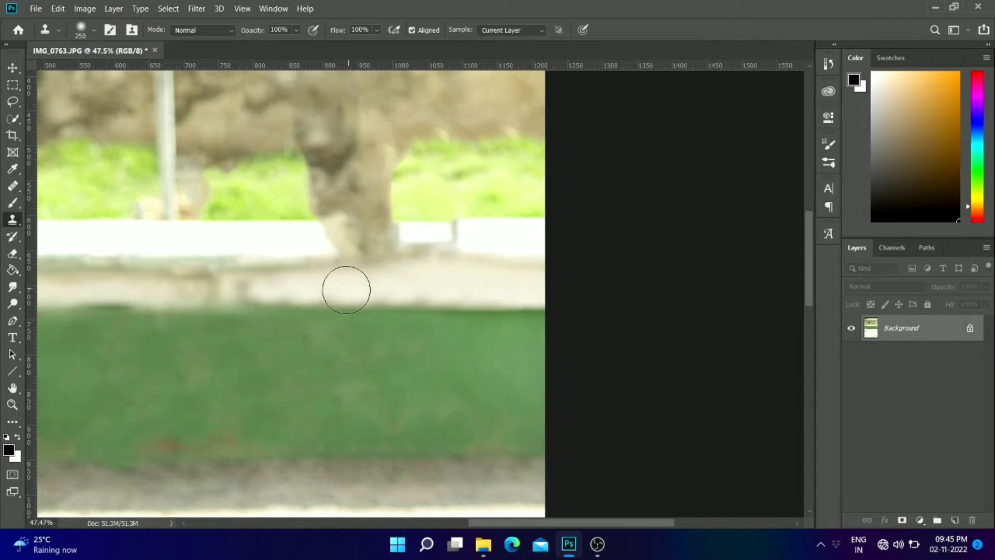
{"action": "left_click_drag", "start_coordinate": [347, 290], "coordinate": [124, 286]}
Reduce the Clone Stamp brush to 80 and clone clean white ledge over the brown patch crossing it, undoing the stray stroke.
{"action": "left_click_drag", "start_coordinate": [231, 350], "coordinate": [426, 359]}
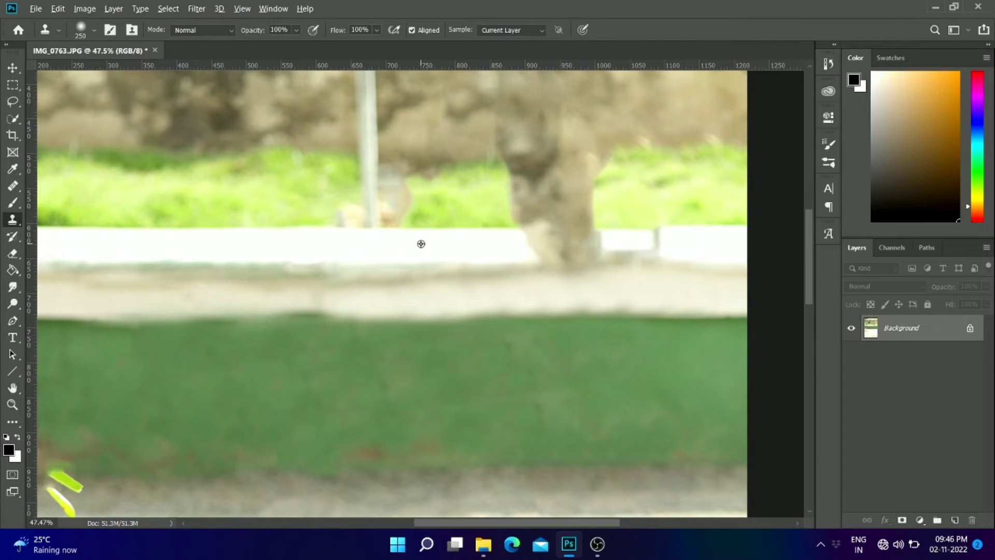
{"action": "key", "text": "bracketleft"}
{"action": "key", "text": "bracketleft"}
{"action": "key", "text": "bracketleft"}
{"action": "mouse_move", "coordinate": [517, 238]}
{"action": "left_mouse_down"}
{"action": "mouse_move", "coordinate": [604, 237]}
{"action": "mouse_move", "coordinate": [534, 244]}
{"action": "left_mouse_up"}
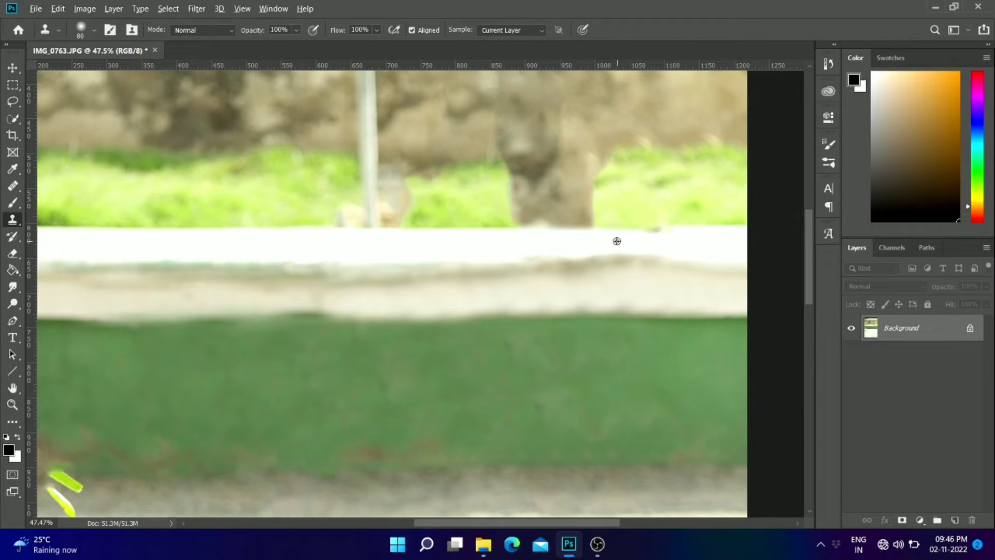
{"action": "left_click_drag", "start_coordinate": [587, 251], "coordinate": [630, 250]}
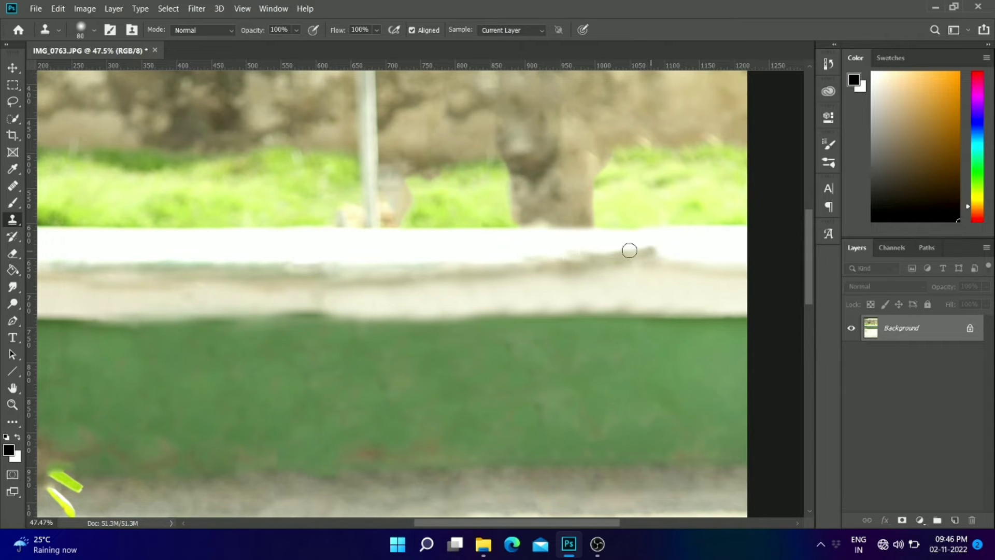
{"action": "key", "text": "ctrl+z"}
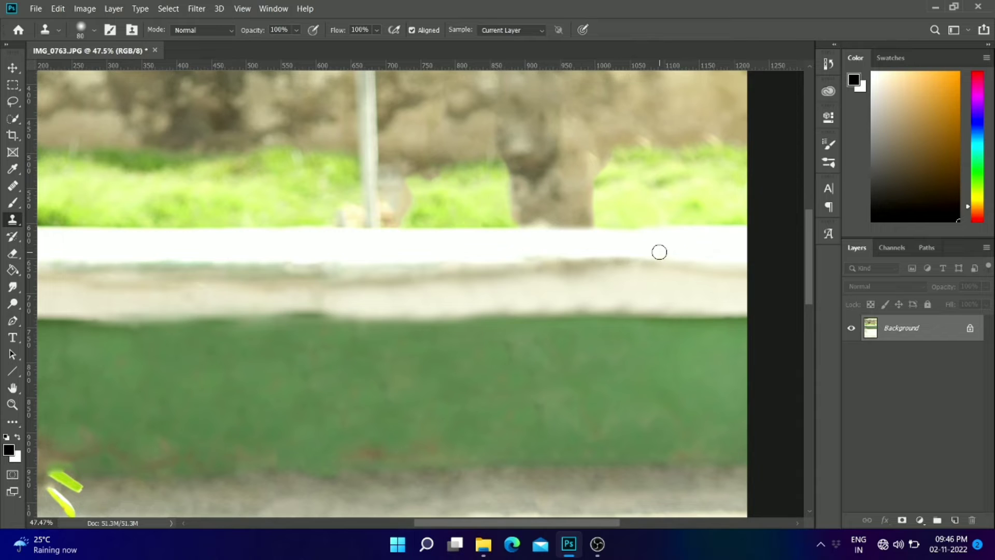
With a 200 brush, clone the green wall and its grey base over the leftover leaf tips and brown stones near the photo's left edge.
{"action": "left_click_drag", "start_coordinate": [461, 288], "coordinate": [633, 280]}
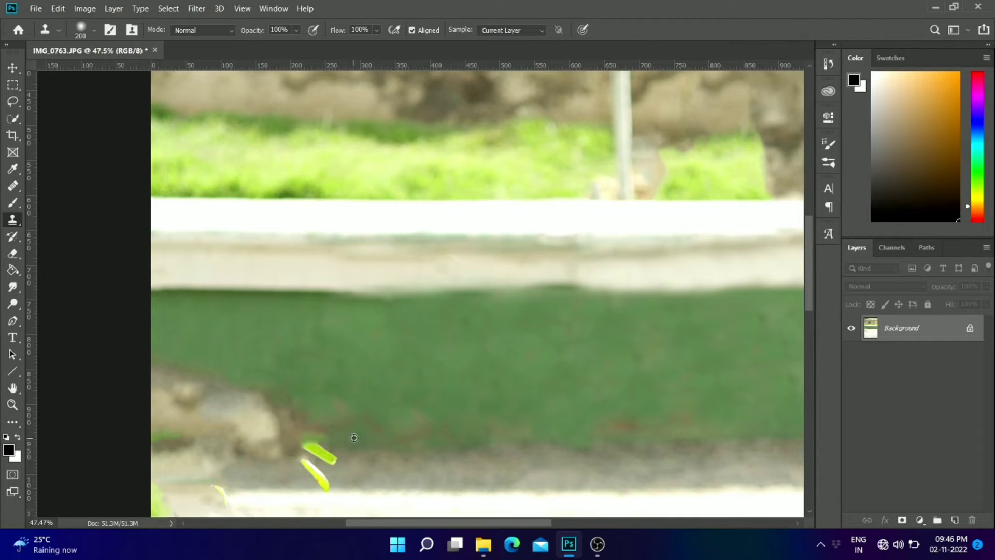
{"action": "mouse_move", "coordinate": [332, 449]}
{"action": "left_mouse_down"}
{"action": "mouse_move", "coordinate": [314, 451]}
{"action": "mouse_move", "coordinate": [328, 445]}
{"action": "left_mouse_up"}
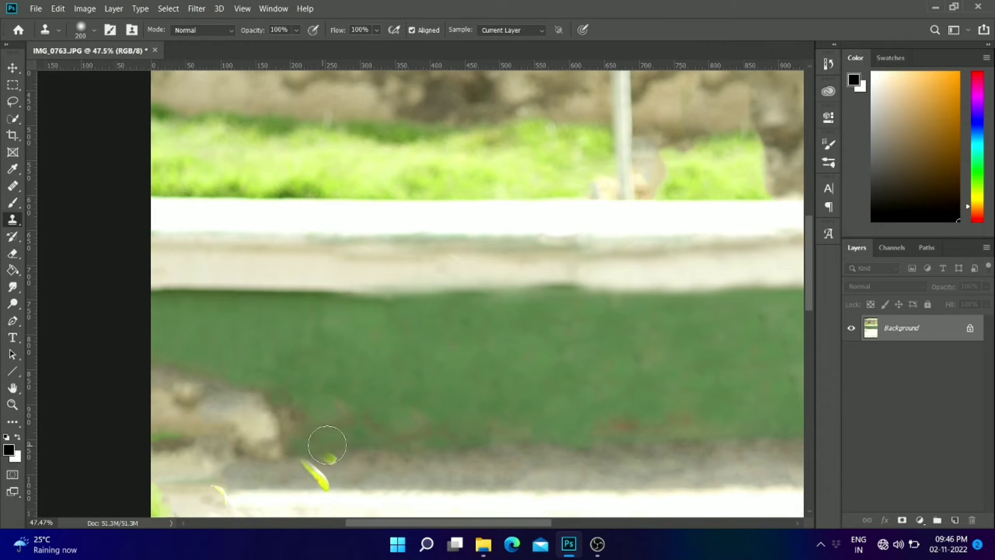
{"action": "mouse_move", "coordinate": [331, 409]}
{"action": "left_mouse_down"}
{"action": "mouse_move", "coordinate": [303, 422]}
{"action": "mouse_move", "coordinate": [216, 410]}
{"action": "mouse_move", "coordinate": [275, 404]}
{"action": "mouse_move", "coordinate": [155, 378]}
{"action": "left_mouse_up"}
{"action": "mouse_move", "coordinate": [335, 438]}
{"action": "left_mouse_down"}
{"action": "mouse_move", "coordinate": [308, 427]}
{"action": "mouse_move", "coordinate": [197, 424]}
{"action": "mouse_move", "coordinate": [291, 427]}
{"action": "mouse_move", "coordinate": [164, 435]}
{"action": "mouse_move", "coordinate": [227, 422]}
{"action": "mouse_move", "coordinate": [140, 401]}
{"action": "mouse_move", "coordinate": [224, 412]}
{"action": "mouse_move", "coordinate": [201, 432]}
{"action": "mouse_move", "coordinate": [334, 483]}
{"action": "mouse_move", "coordinate": [399, 473]}
{"action": "mouse_move", "coordinate": [179, 470]}
{"action": "left_mouse_up"}
{"action": "scroll", "coordinate": [331, 451], "scroll_direction": "down", "scroll_amount": 3}
{"action": "mouse_move", "coordinate": [310, 434]}
{"action": "left_mouse_down"}
{"action": "mouse_move", "coordinate": [233, 416]}
{"action": "mouse_move", "coordinate": [263, 414]}
{"action": "mouse_move", "coordinate": [257, 399]}
{"action": "mouse_move", "coordinate": [143, 399]}
{"action": "mouse_move", "coordinate": [176, 415]}
{"action": "left_mouse_up"}
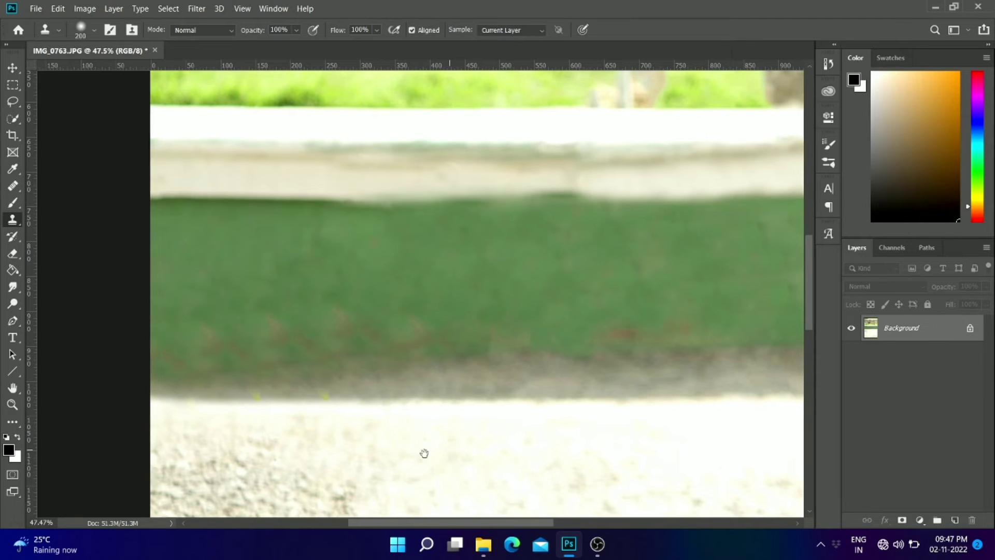
Clone clean gravel over the green leaf specks and yellow petals scattered on the pale ground.
{"action": "mouse_move", "coordinate": [422, 453]}
{"action": "left_mouse_down"}
{"action": "mouse_move", "coordinate": [405, 380]}
{"action": "mouse_move", "coordinate": [364, 371]}
{"action": "left_mouse_up"}
{"action": "left_click_drag", "start_coordinate": [401, 417], "coordinate": [448, 246]}
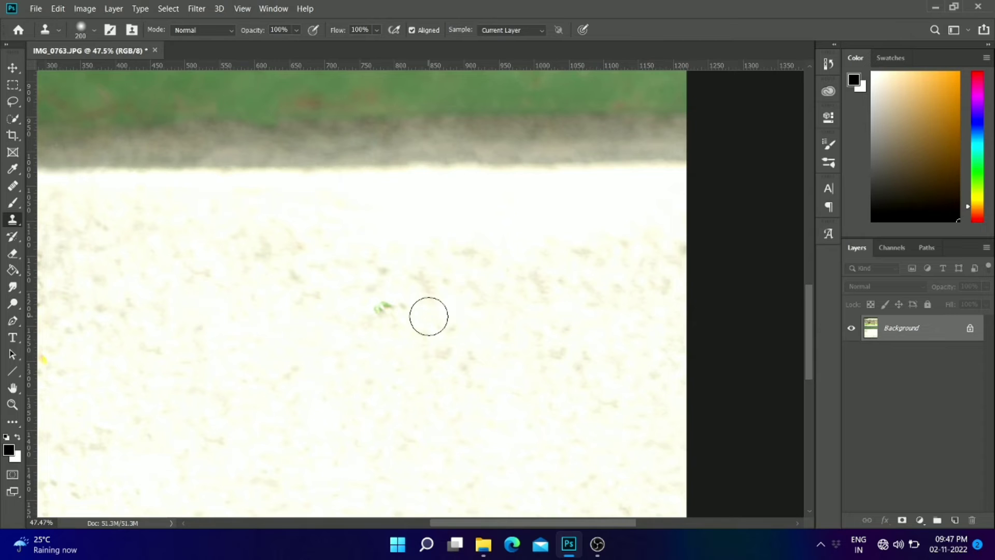
{"action": "left_click", "coordinate": [385, 307]}
{"action": "left_click_drag", "start_coordinate": [291, 348], "coordinate": [364, 302]}
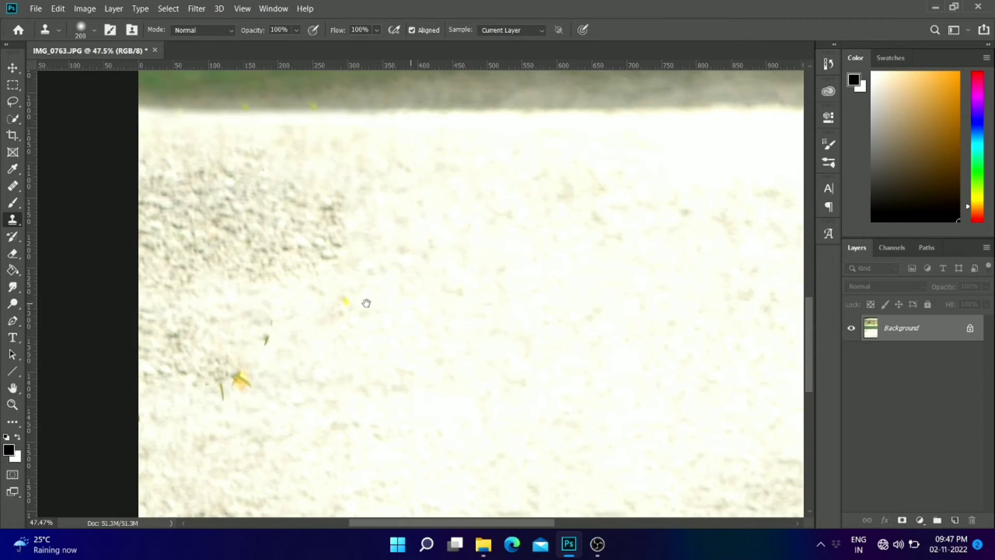
{"action": "left_click", "coordinate": [342, 297]}
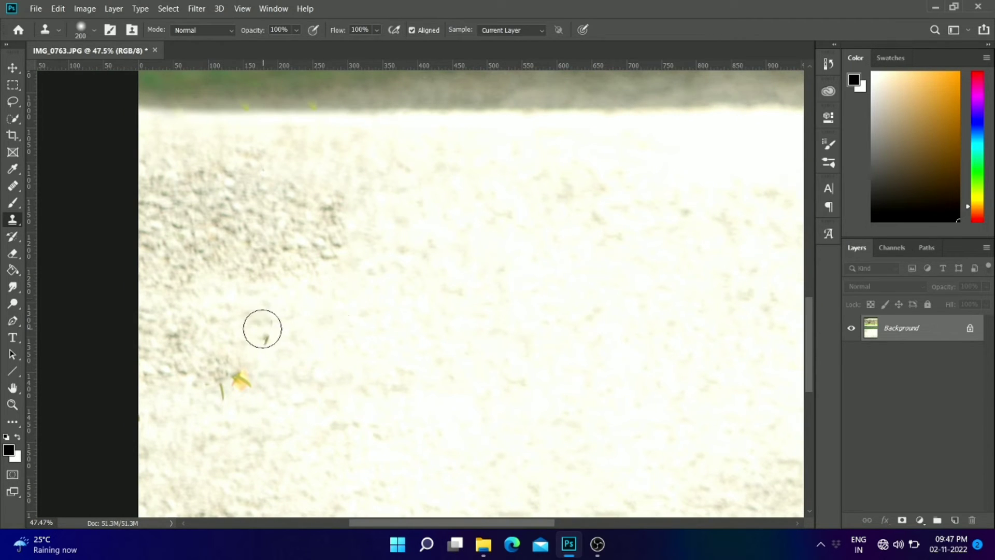
{"action": "left_click", "coordinate": [265, 335]}
{"action": "left_click_drag", "start_coordinate": [256, 345], "coordinate": [231, 391]}
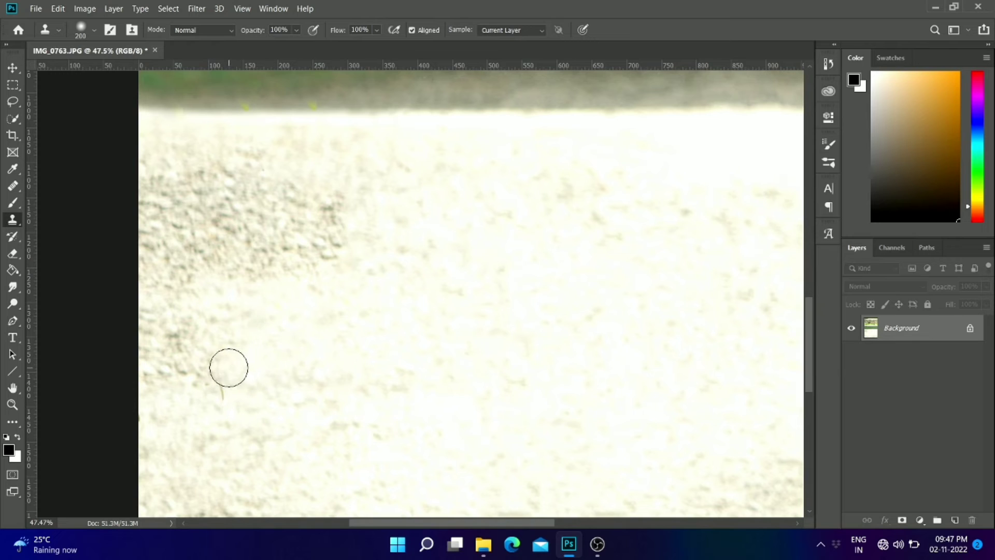
{"action": "left_click", "coordinate": [227, 382]}
Clone the neighbouring stone wall and grass over the thin vertical pole, undoing the first stroke at its upper end.
{"action": "scroll", "coordinate": [377, 318], "scroll_direction": "up", "scroll_amount": 3}
{"action": "scroll", "coordinate": [377, 317], "scroll_direction": "up", "scroll_amount": 15}
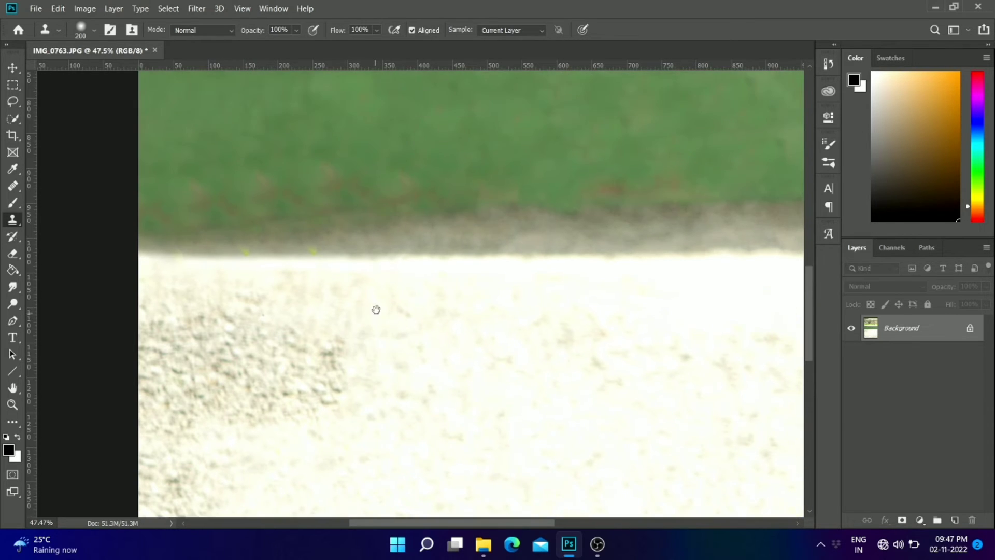
{"action": "scroll", "coordinate": [376, 309], "scroll_direction": "right", "scroll_amount": 5}
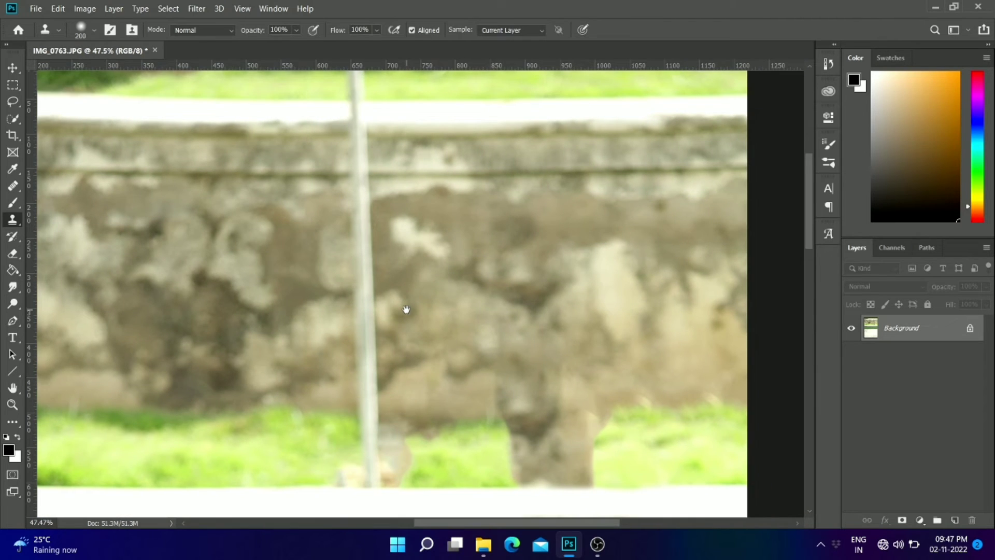
{"action": "scroll", "coordinate": [406, 290], "scroll_direction": "down", "scroll_amount": 3}
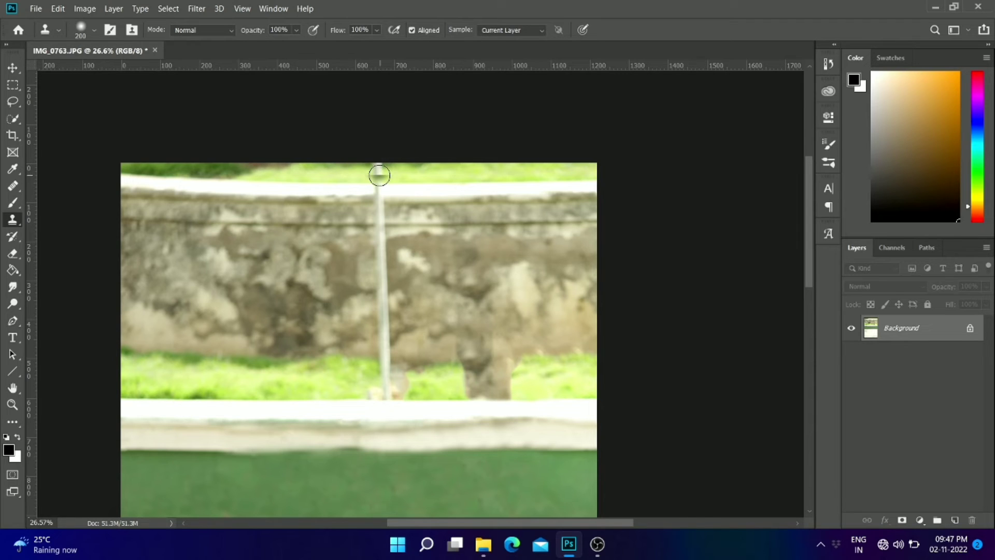
{"action": "left_click_drag", "start_coordinate": [366, 181], "coordinate": [396, 180]}
{"action": "key", "text": "ctrl+z"}
{"action": "left_click_drag", "start_coordinate": [381, 187], "coordinate": [389, 392]}
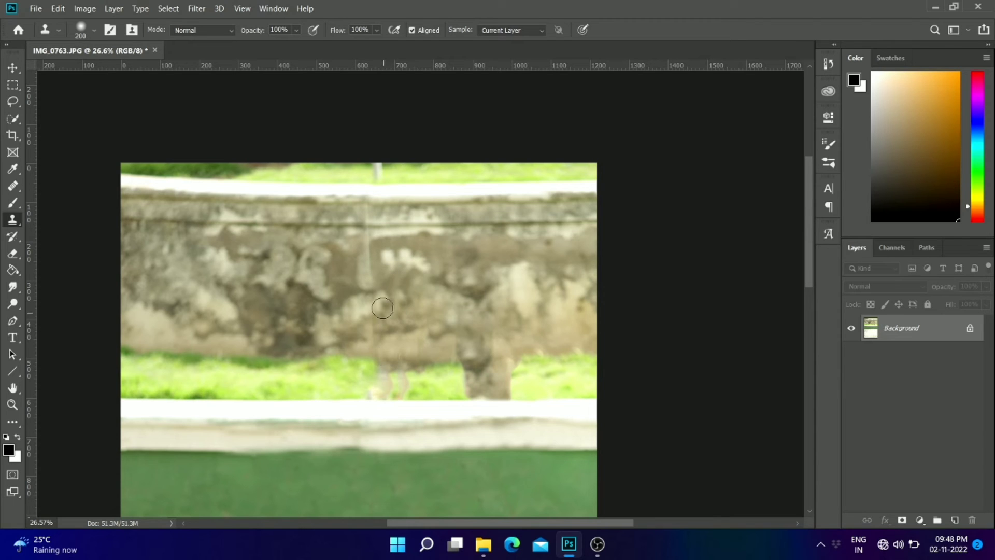
{"action": "left_click_drag", "start_coordinate": [370, 202], "coordinate": [378, 381]}
Reduce the Clone Stamp brush to 90 and clone nearby grass over the pole stub at the photo's upper edge.
{"action": "scroll", "coordinate": [378, 260], "scroll_direction": "up", "scroll_amount": 3}
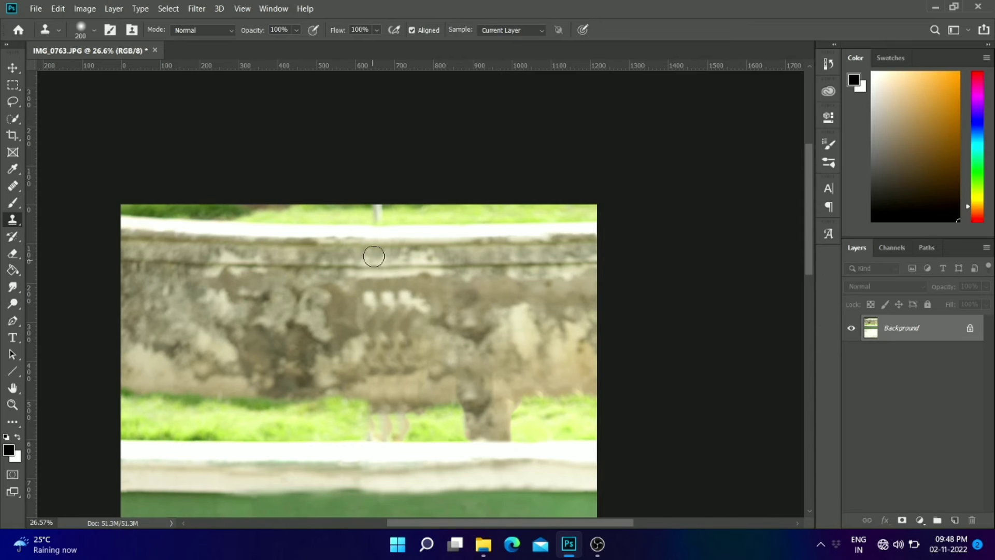
{"action": "scroll", "coordinate": [381, 254], "scroll_direction": "up", "scroll_amount": 2}
{"action": "scroll", "coordinate": [381, 253], "scroll_direction": "up", "scroll_amount": 3}
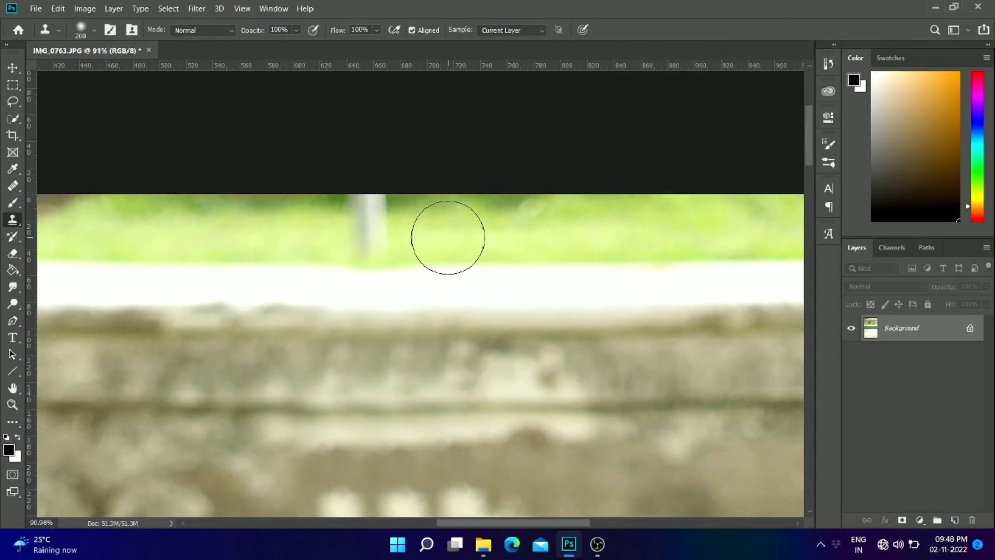
{"action": "left_click", "coordinate": [481, 228], "text": "alt"}
{"action": "key", "text": "bracketleft"}
{"action": "key", "text": "bracketleft"}
{"action": "key", "text": "bracketleft"}
{"action": "key", "text": "bracketleft"}
{"action": "key", "text": "bracketleft"}
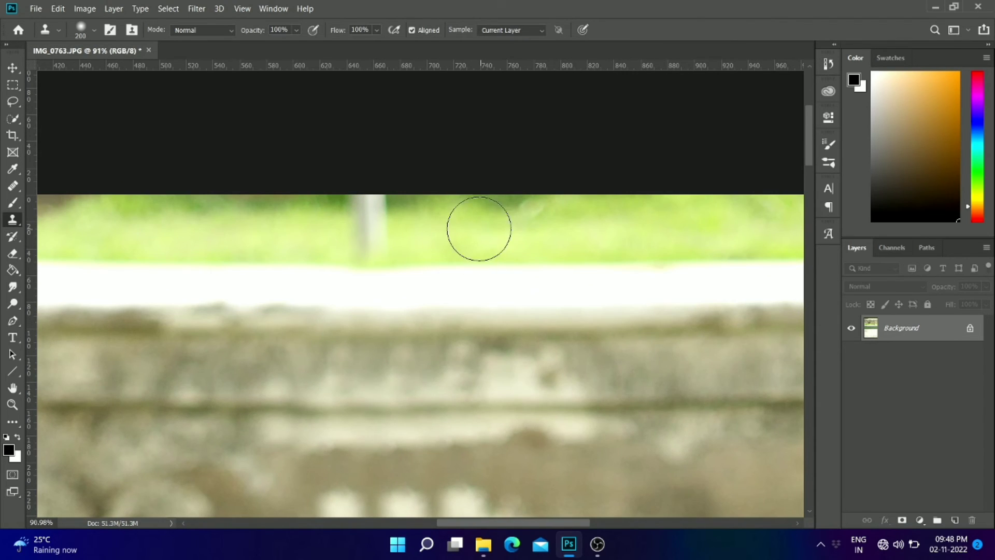
{"action": "mouse_move", "coordinate": [395, 220]}
{"action": "left_mouse_down"}
{"action": "mouse_move", "coordinate": [361, 211]}
{"action": "mouse_move", "coordinate": [381, 248]}
{"action": "mouse_move", "coordinate": [364, 249]}
{"action": "mouse_move", "coordinate": [400, 245]}
{"action": "left_mouse_up"}
Compare the edit with the original IMG_0763.JPG state in the history, and return to the last Clone Stamp state.
{"action": "scroll", "coordinate": [401, 246], "scroll_direction": "down", "scroll_amount": 5}
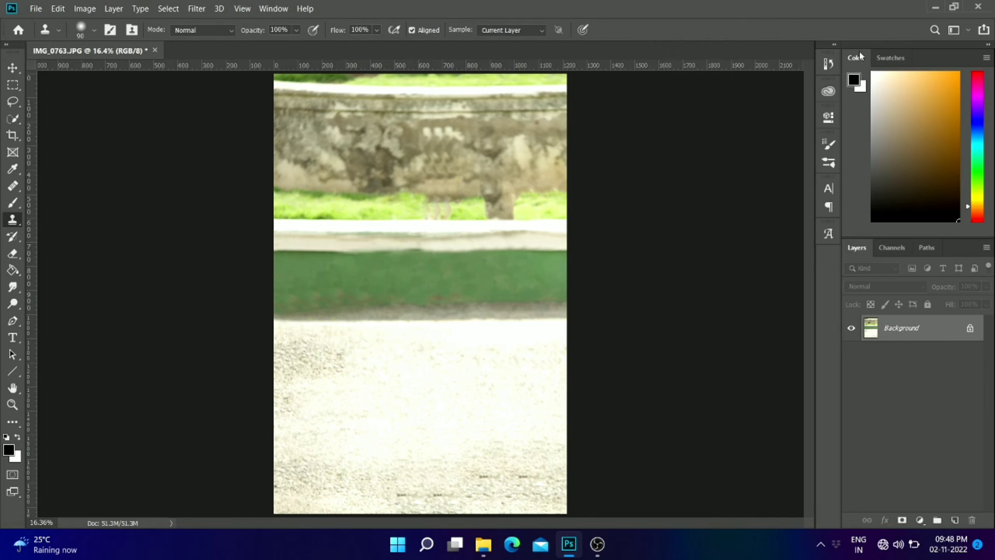
{"action": "left_click", "coordinate": [828, 63]}
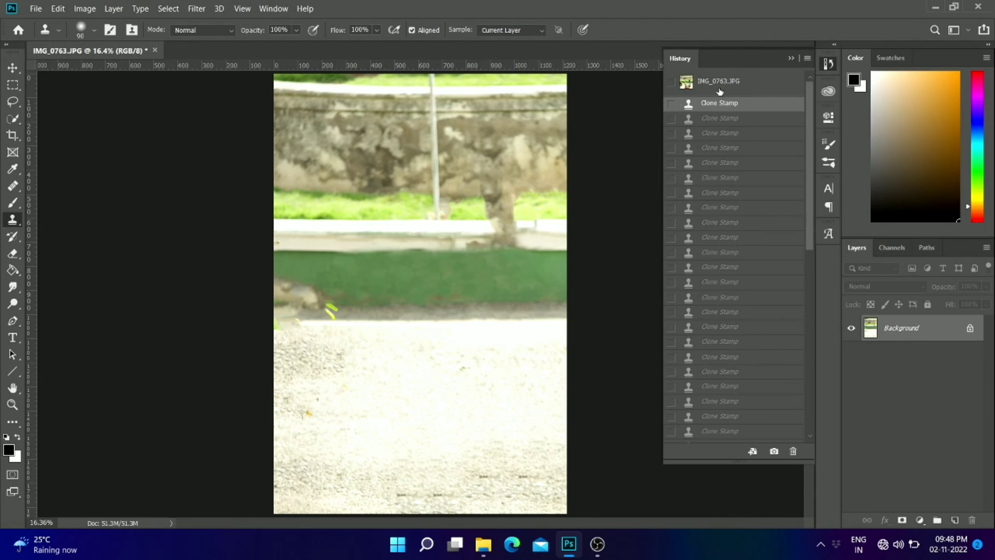
{"action": "left_click", "coordinate": [719, 82]}
{"action": "scroll", "coordinate": [767, 277], "scroll_direction": "down", "scroll_amount": 10}
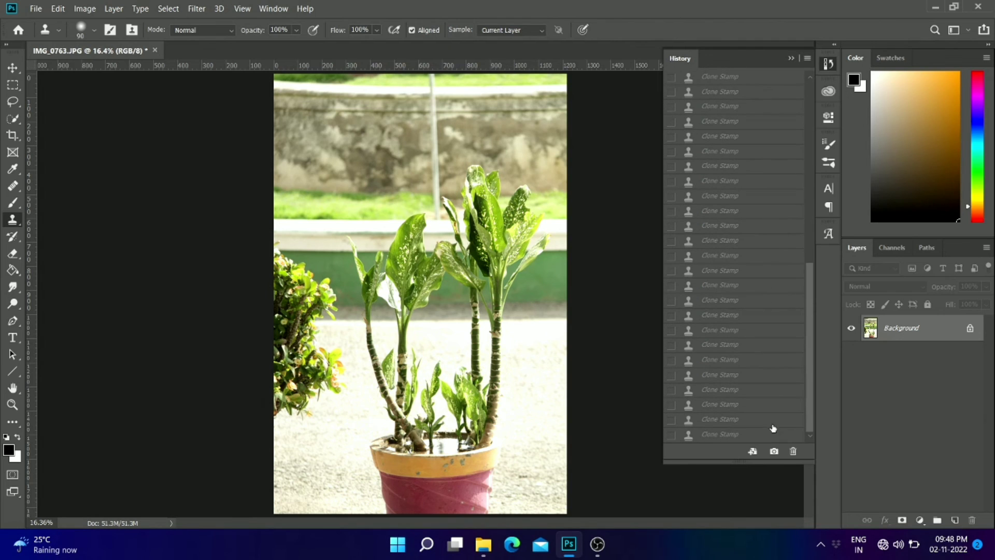
{"action": "left_click", "coordinate": [720, 434]}
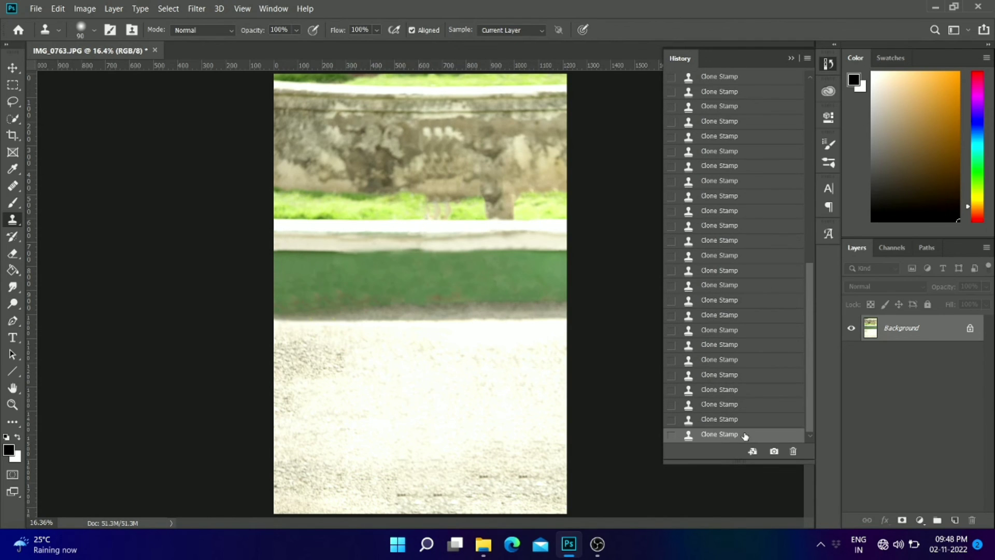